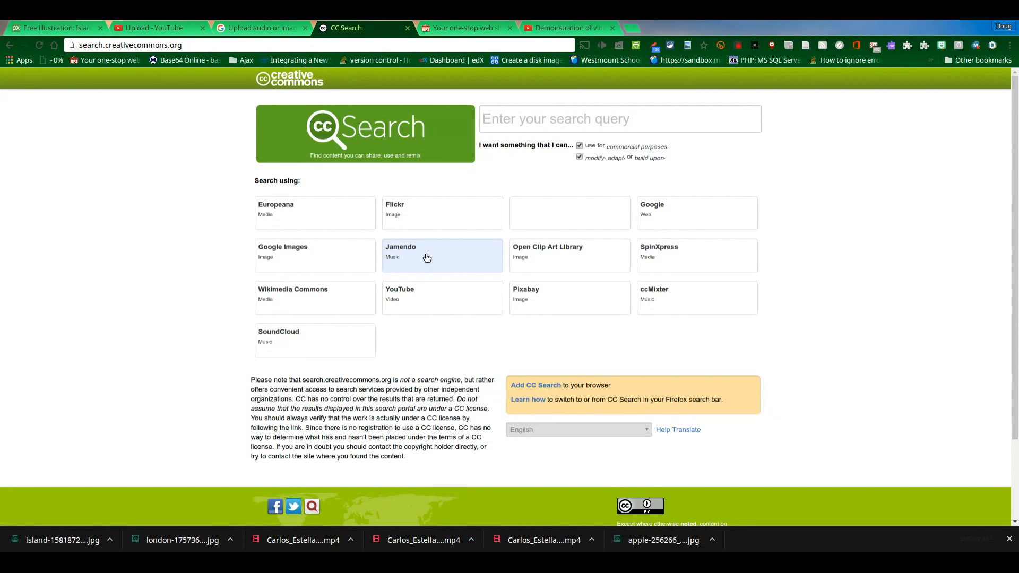
Step: Search Jamendo through CC Search for "epic" music
{"action": "left_click", "coordinate": [535, 122]}
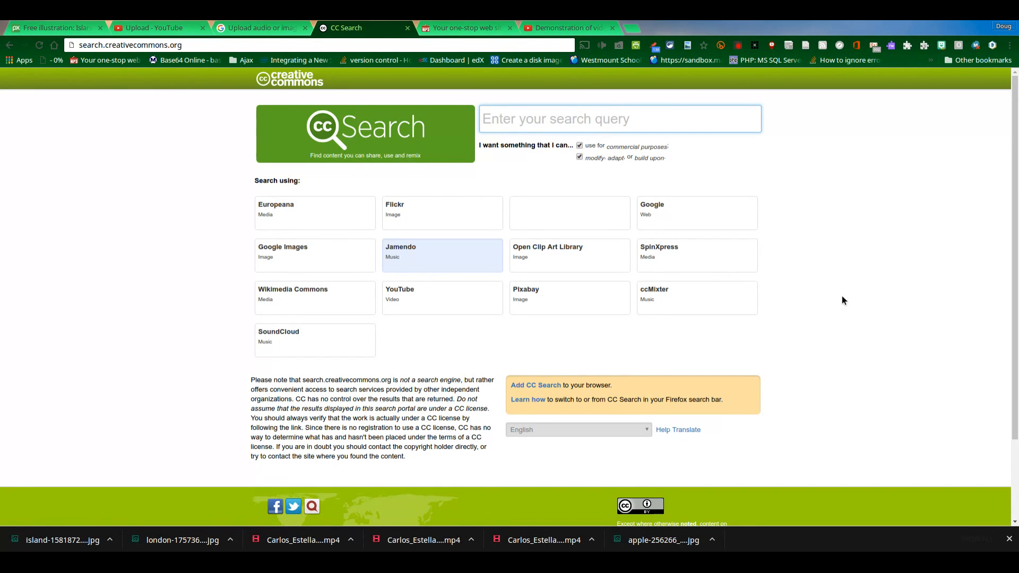
{"action": "type", "text": "e"}
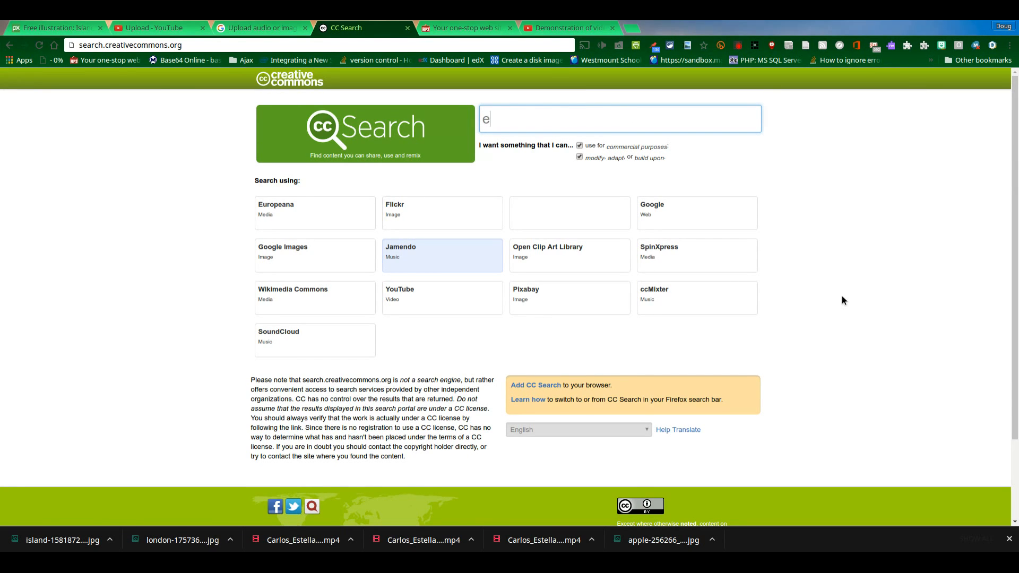
{"action": "type", "text": "pic"}
{"action": "key", "text": "Return"}
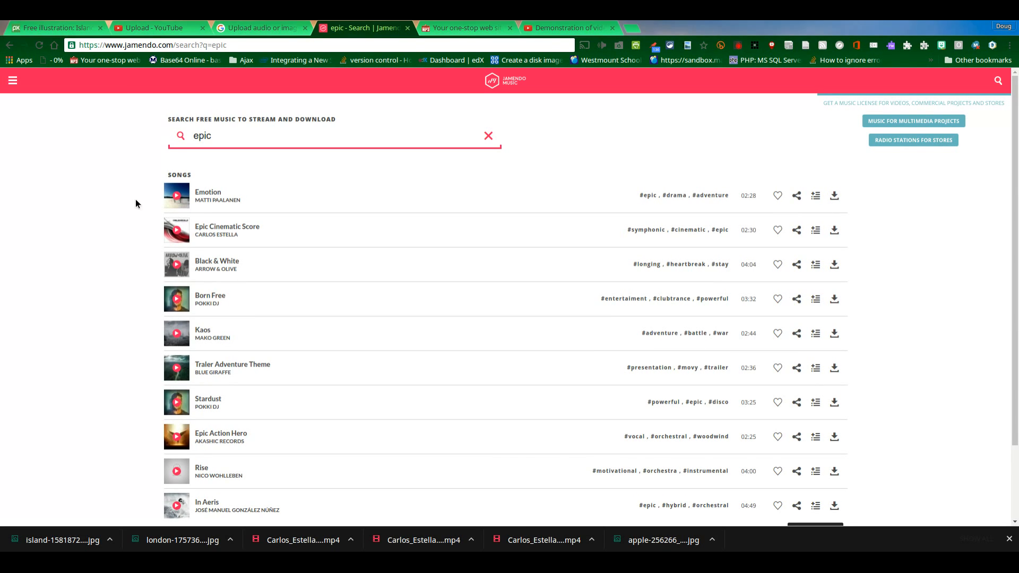
Step: Preview the song "Emotion", pause it, and open its track page
{"action": "left_click", "coordinate": [182, 198]}
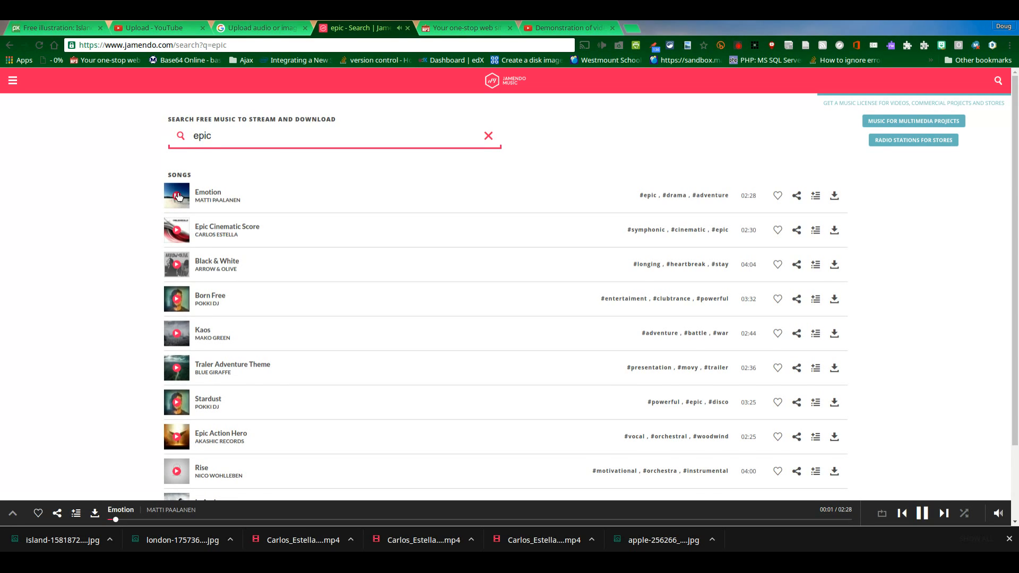
{"action": "left_click", "coordinate": [181, 200]}
{"action": "left_click", "coordinate": [217, 194]}
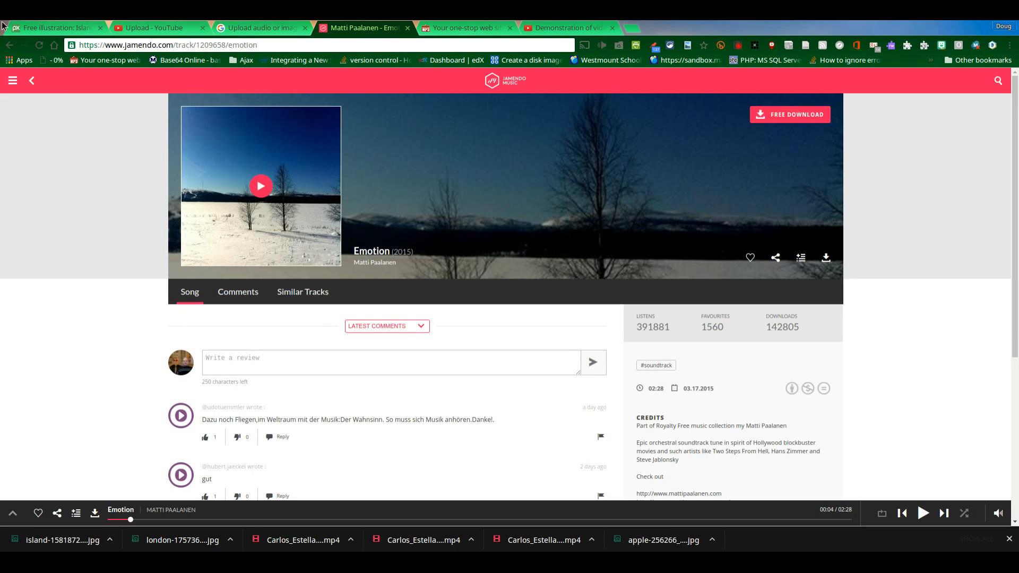
Step: Return to the song results, sample "Epic Cinematic Score" at several points, pause it, and open its track page
{"action": "left_click", "coordinate": [11, 46]}
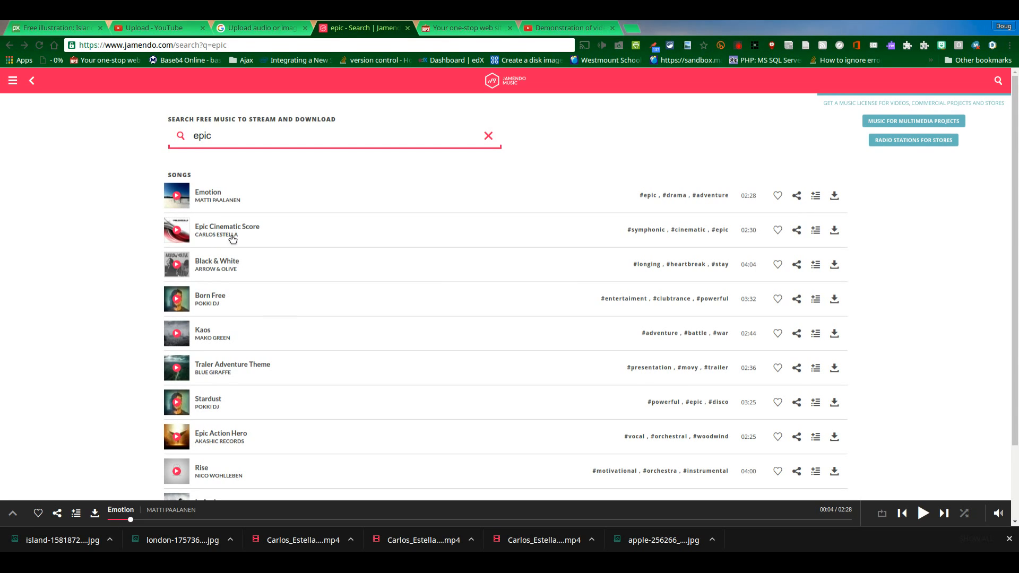
{"action": "left_click", "coordinate": [185, 235]}
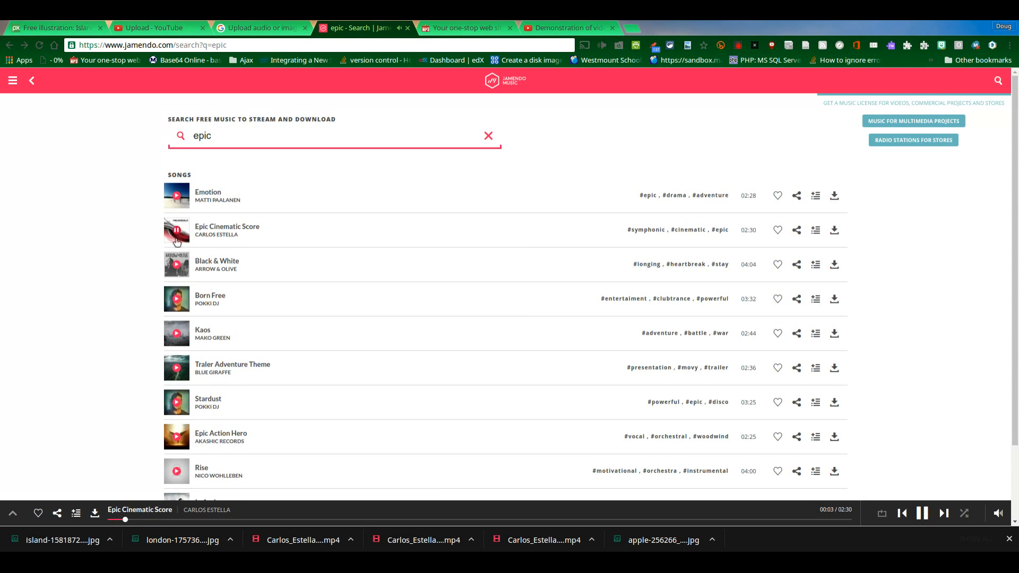
{"action": "left_click", "coordinate": [267, 520]}
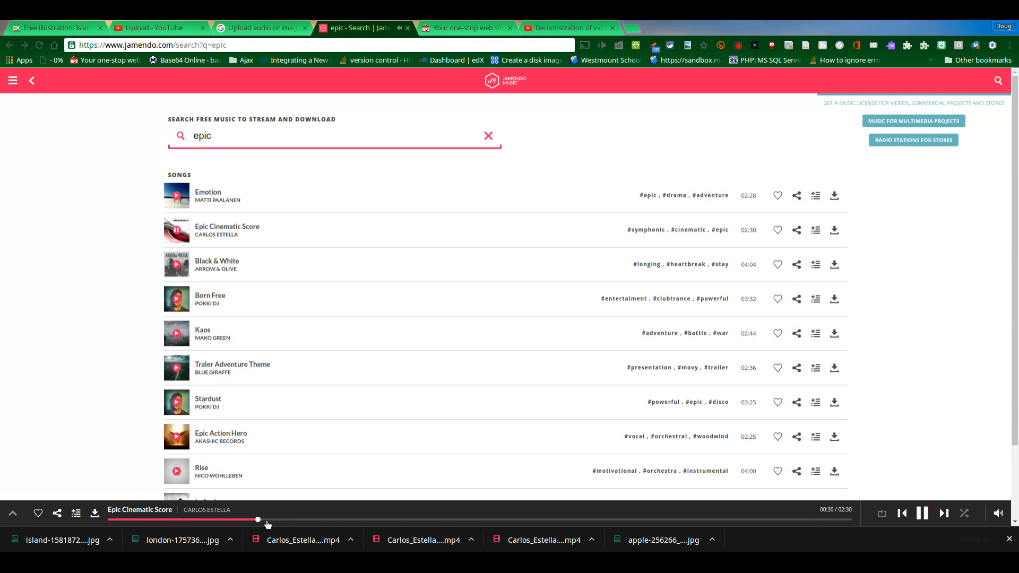
{"action": "left_click", "coordinate": [316, 522]}
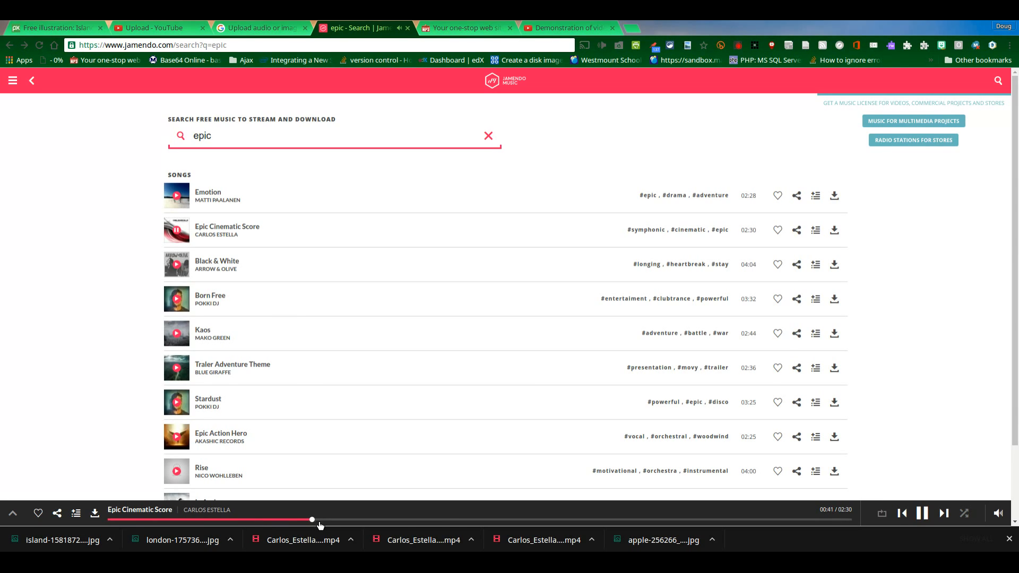
{"action": "left_click", "coordinate": [445, 521]}
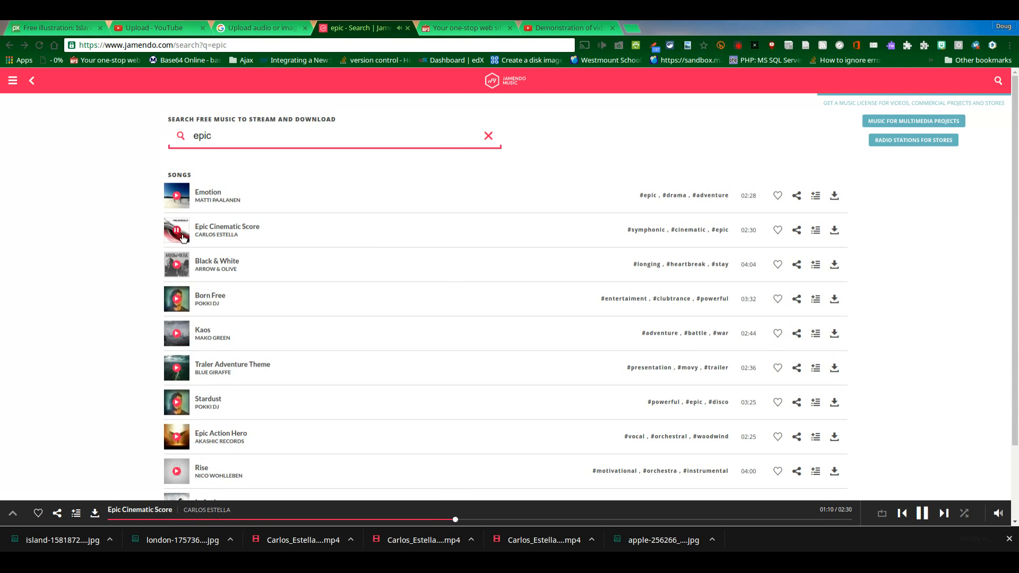
{"action": "left_click", "coordinate": [181, 234]}
{"action": "left_click", "coordinate": [211, 229]}
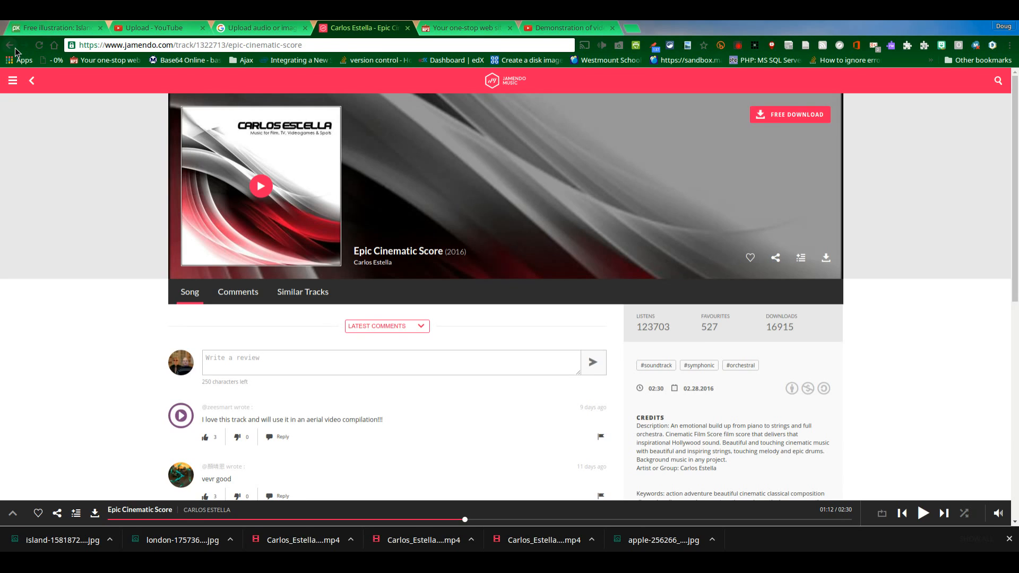
Step: Return to CC Search, search Pixabay for "dinosaur", and open the close-up photo of the dark dinosaur skull's teeth
{"action": "left_click", "coordinate": [38, 79]}
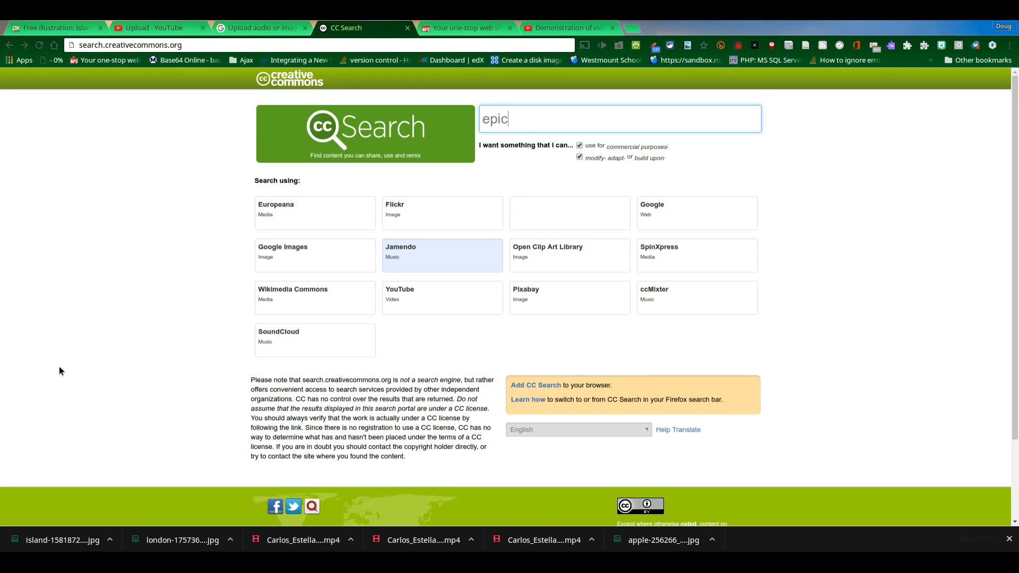
{"action": "left_click_drag", "start_coordinate": [523, 114], "coordinate": [389, 113]}
{"action": "double_click", "coordinate": [535, 122]}
{"action": "type", "text": "dinod"}
{"action": "key", "text": "BackSpace"}
{"action": "type", "text": "saur"}
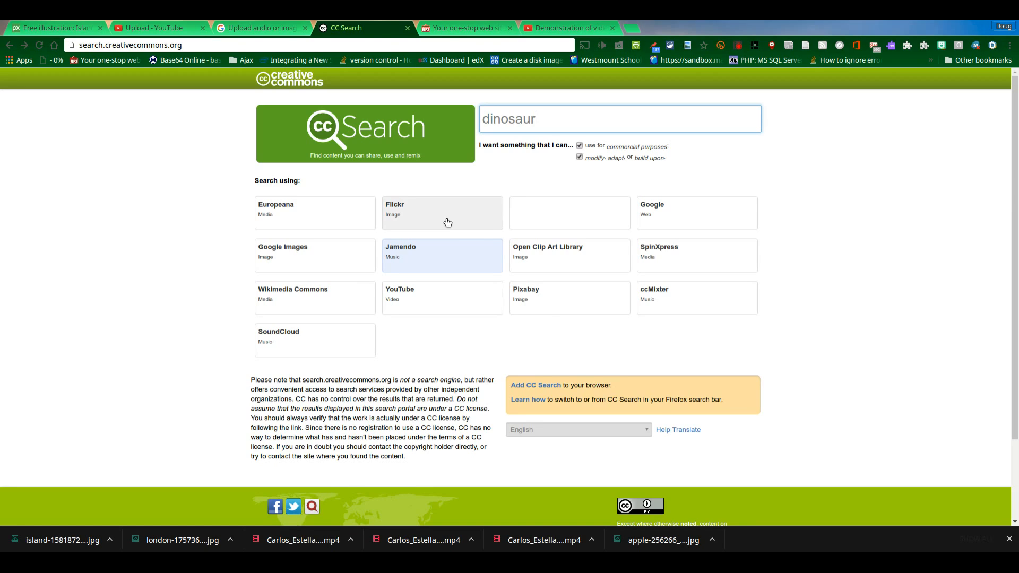
{"action": "left_click", "coordinate": [554, 308]}
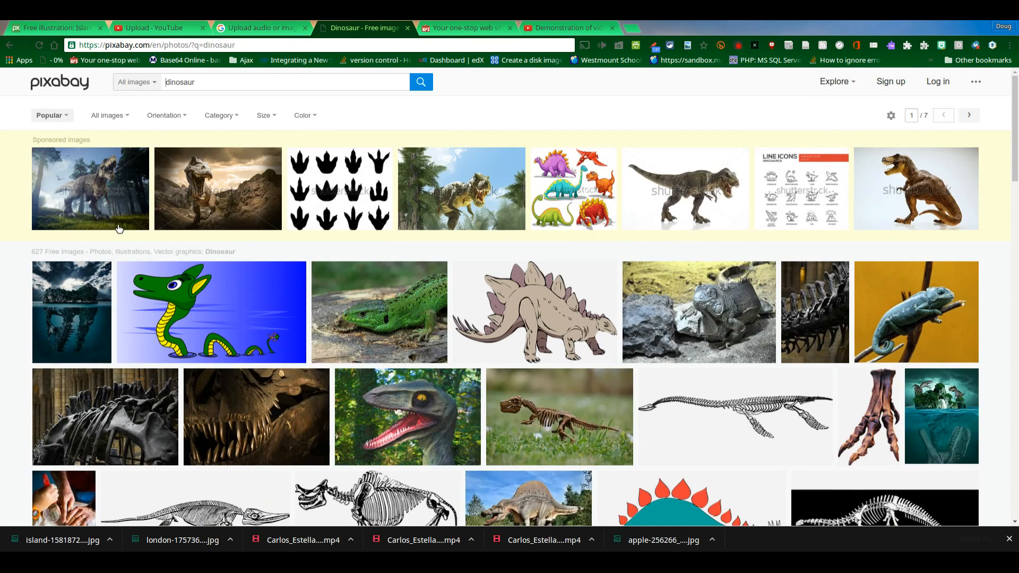
{"action": "scroll", "coordinate": [676, 432], "scroll_direction": "down", "scroll_amount": 3}
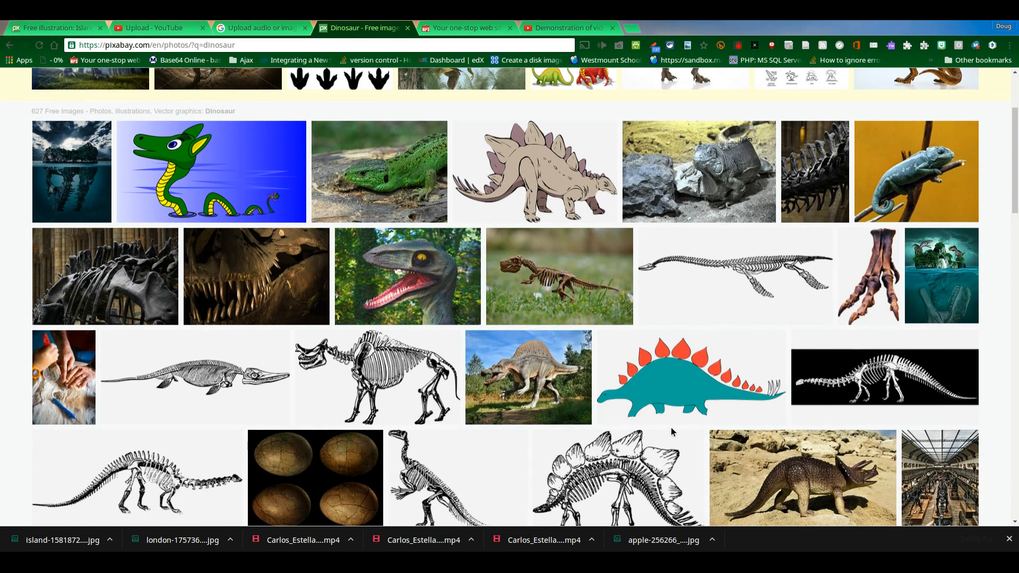
{"action": "left_click", "coordinate": [245, 267]}
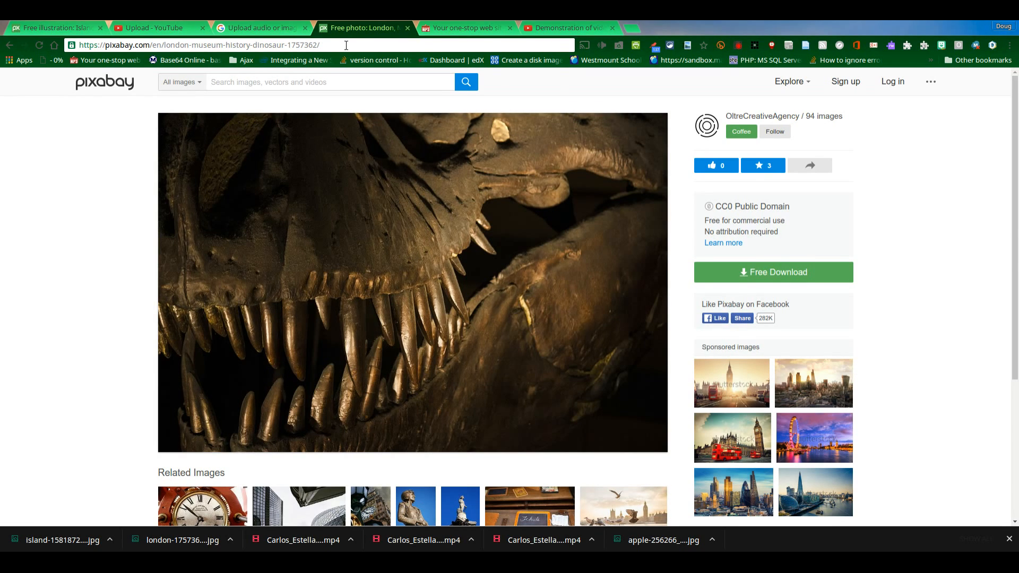
Step: Switch to YouTube's upload page and create a photo slideshow from the 2015-08-09 album
{"action": "left_click", "coordinate": [139, 30]}
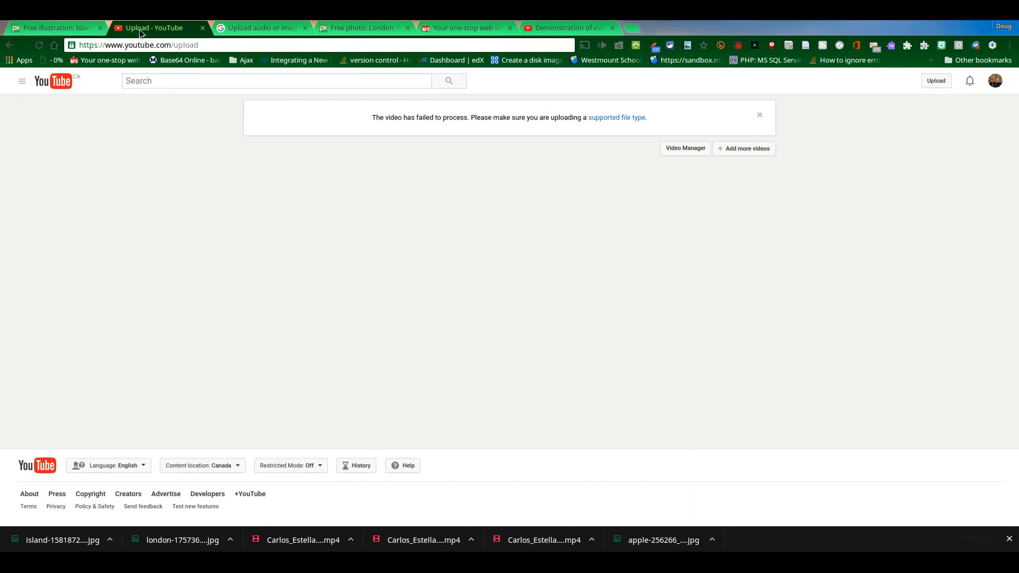
{"action": "left_click", "coordinate": [942, 89]}
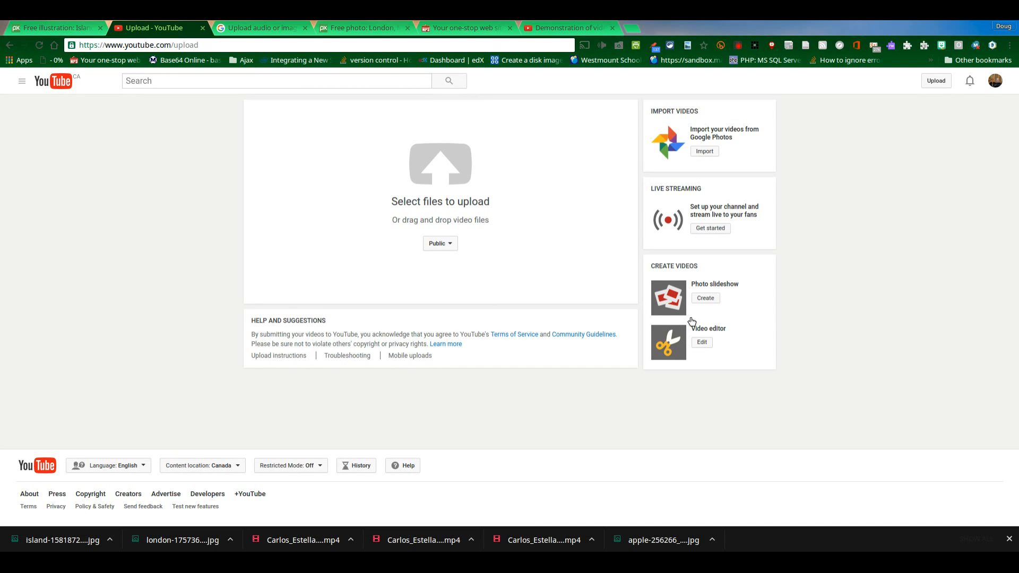
{"action": "left_click", "coordinate": [705, 298]}
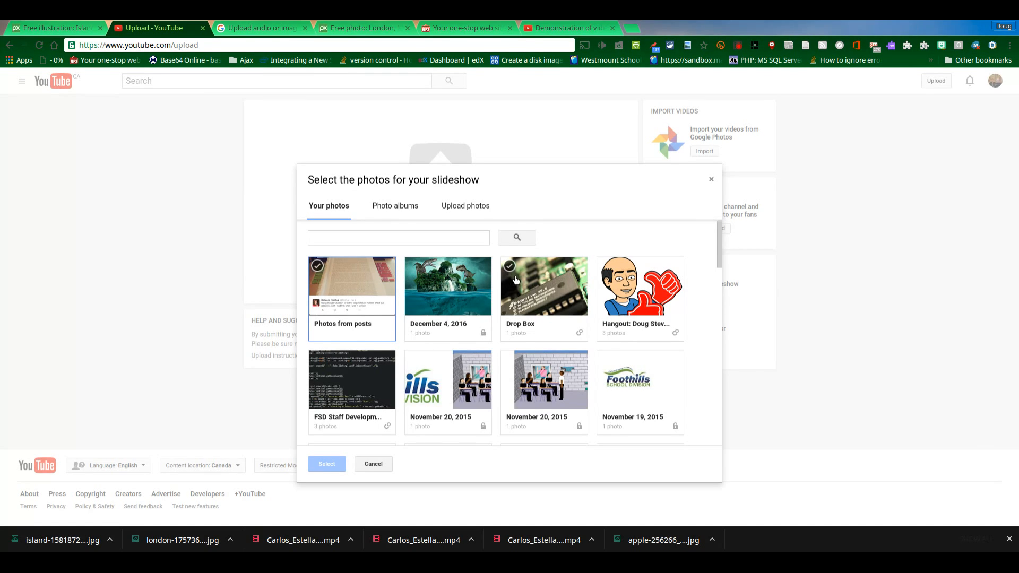
{"action": "scroll", "coordinate": [509, 287], "scroll_direction": "down", "scroll_amount": 3}
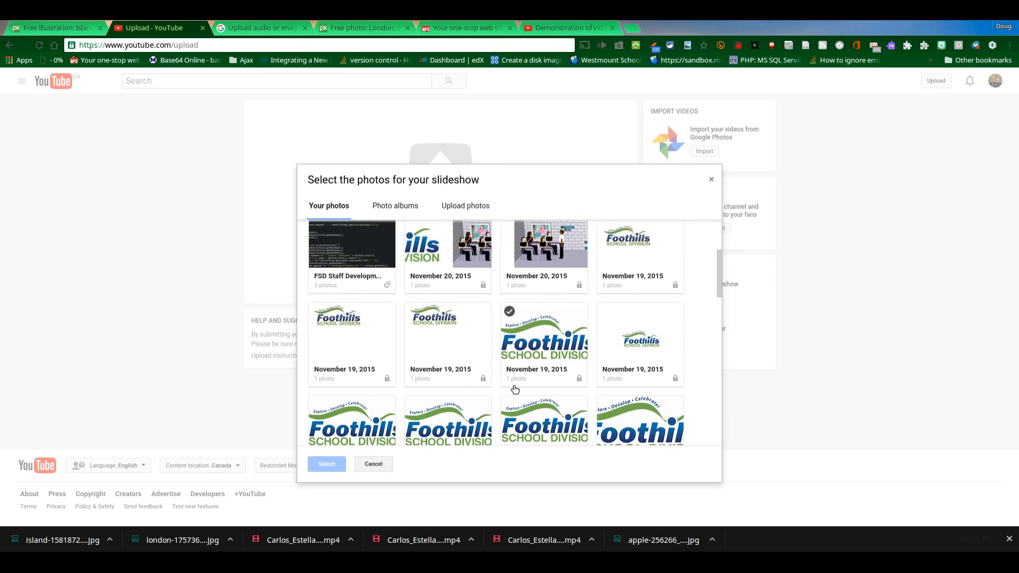
{"action": "scroll", "coordinate": [514, 385], "scroll_direction": "down", "scroll_amount": 5}
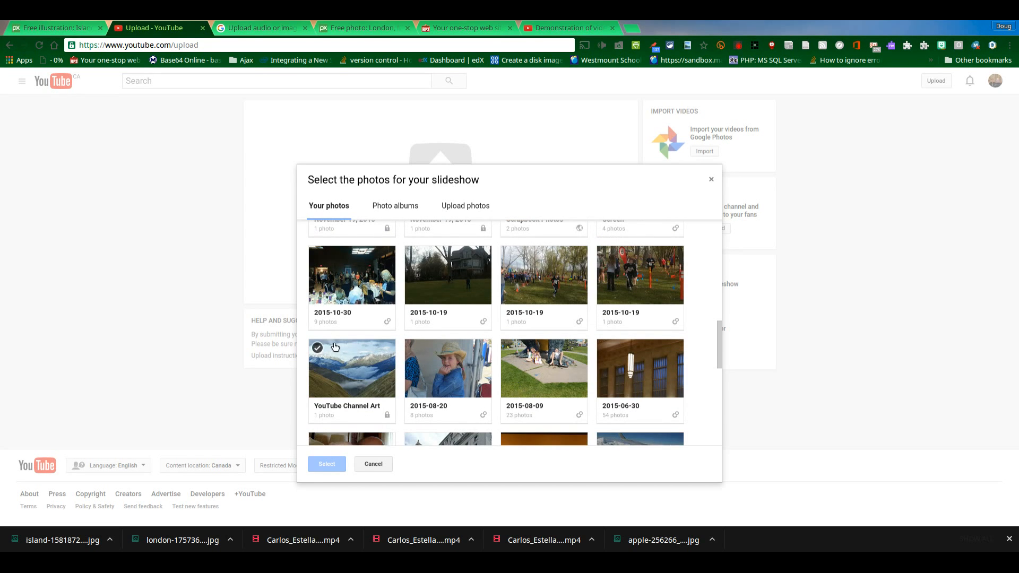
{"action": "left_click", "coordinate": [551, 385]}
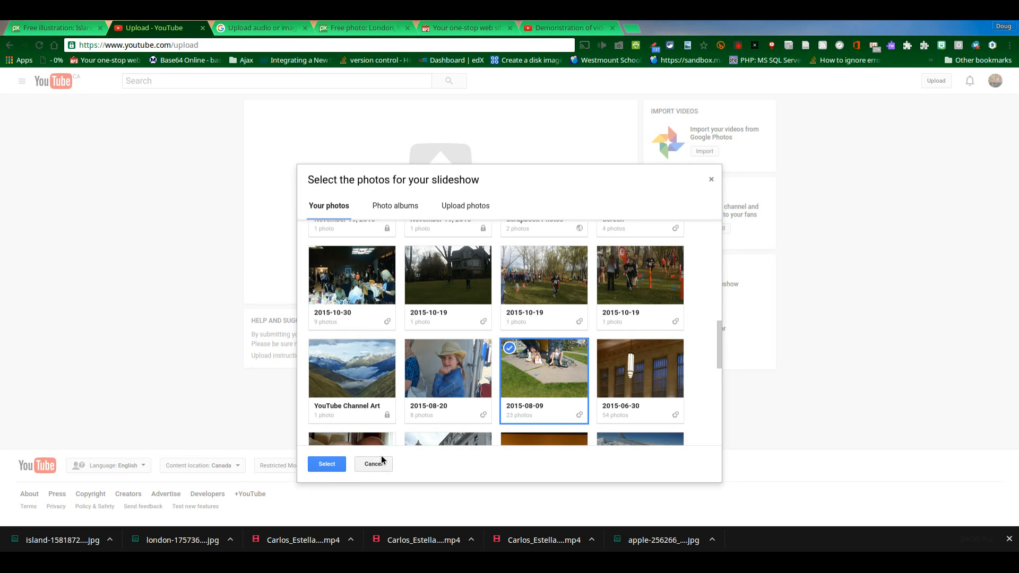
{"action": "left_click", "coordinate": [327, 465]}
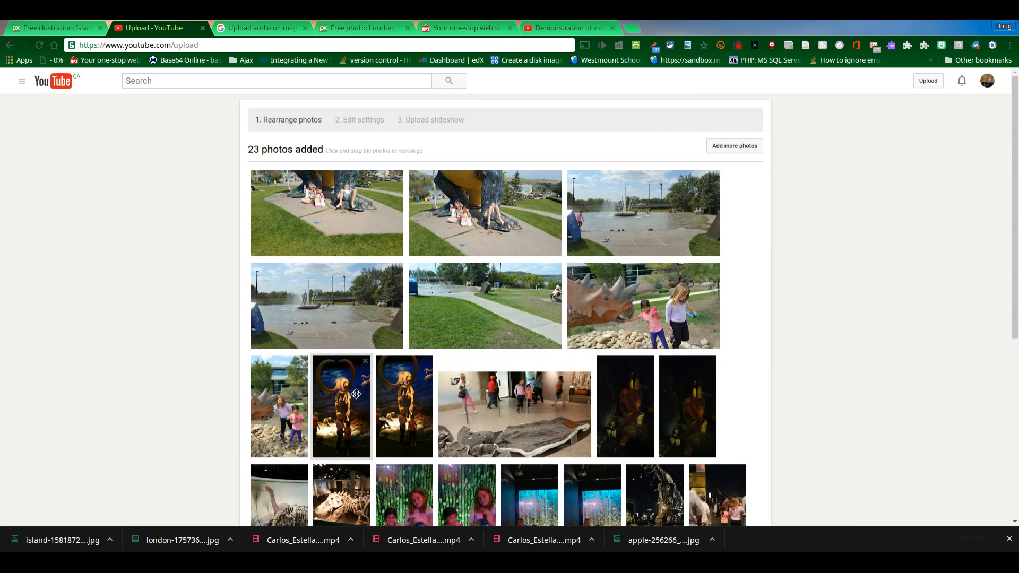
Step: Review the photos added to the slideshow and continue to its settings
{"action": "scroll", "coordinate": [344, 419], "scroll_direction": "down", "scroll_amount": 5}
{"action": "scroll", "coordinate": [397, 360], "scroll_direction": "up", "scroll_amount": 3}
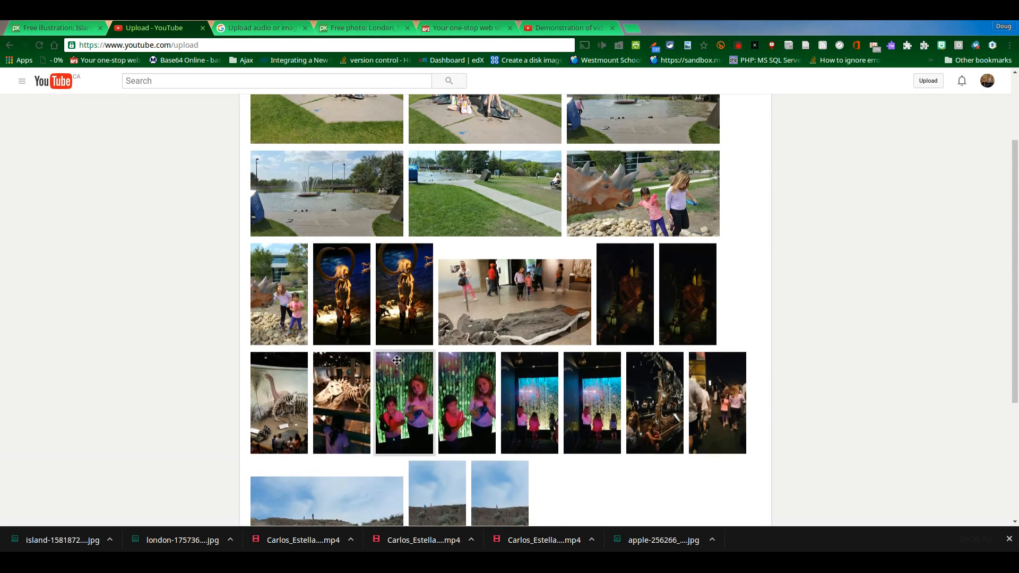
{"action": "scroll", "coordinate": [397, 360], "scroll_direction": "up", "scroll_amount": 2}
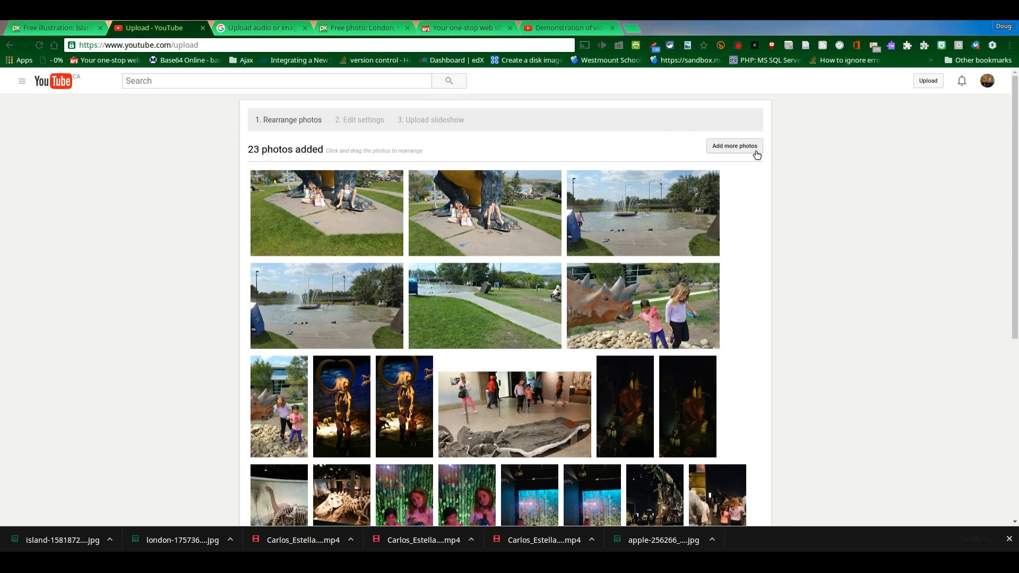
{"action": "scroll", "coordinate": [531, 349], "scroll_direction": "down", "scroll_amount": 6}
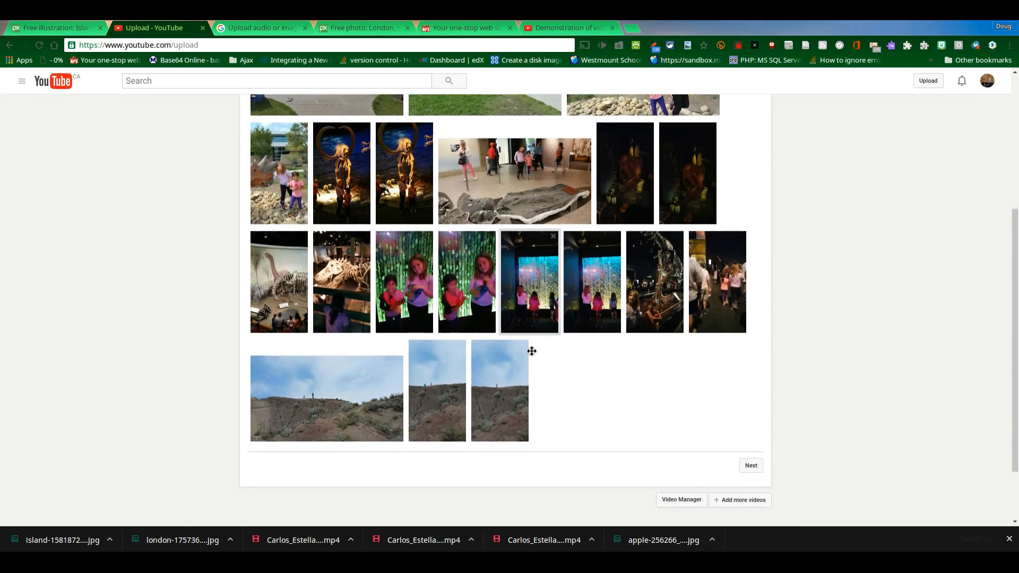
{"action": "left_click", "coordinate": [754, 387]}
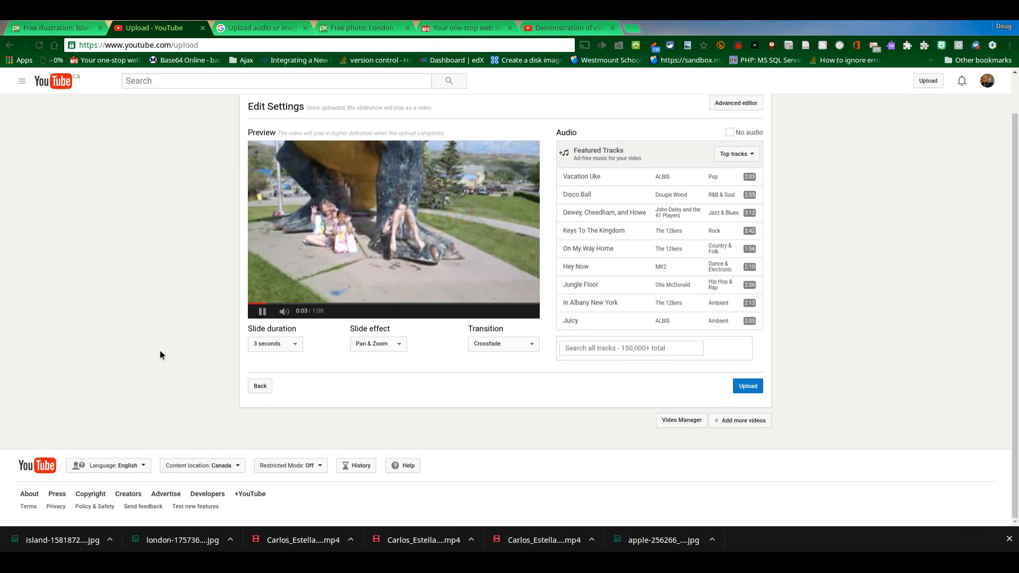
Step: Open the slideshow in the advanced video editor and pause the preview
{"action": "scroll", "coordinate": [160, 351], "scroll_direction": "up", "scroll_amount": 1}
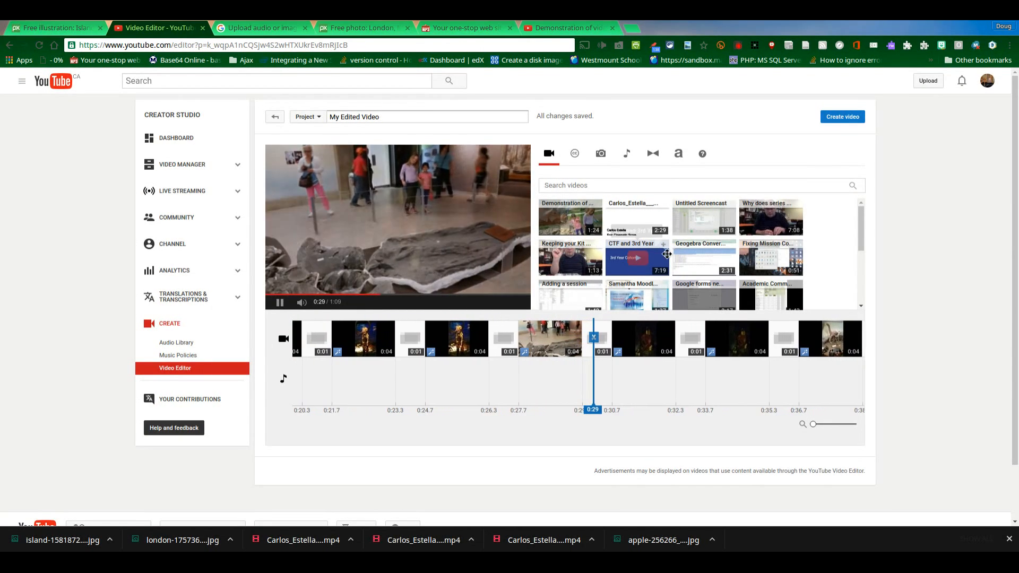
{"action": "left_click", "coordinate": [280, 302]}
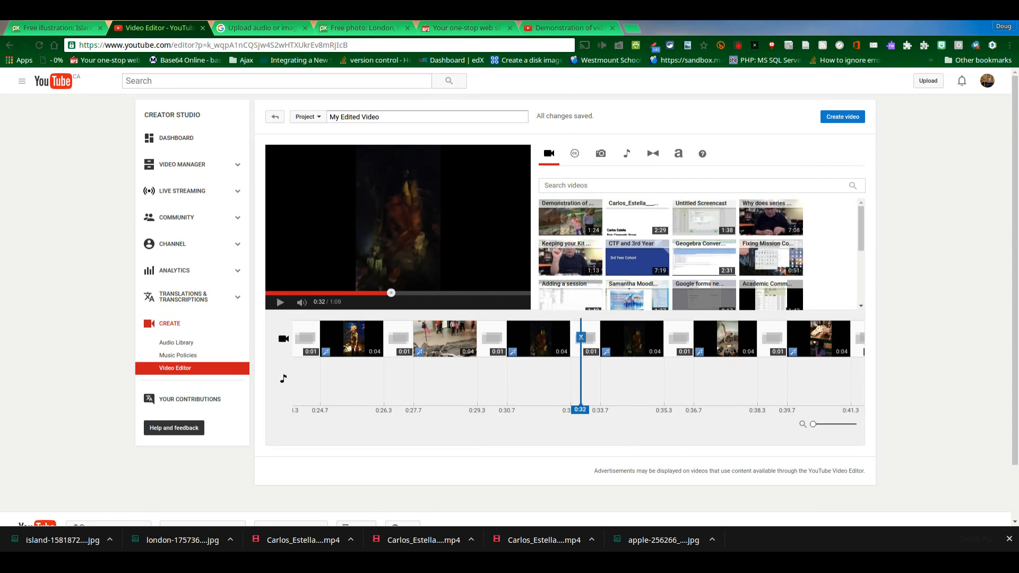
Step: Switch to mp3toolbox.net and convert the "Epic Cinematic Score" MP3 to MP4 with the larger white title picture as background
{"action": "left_click", "coordinate": [452, 31]}
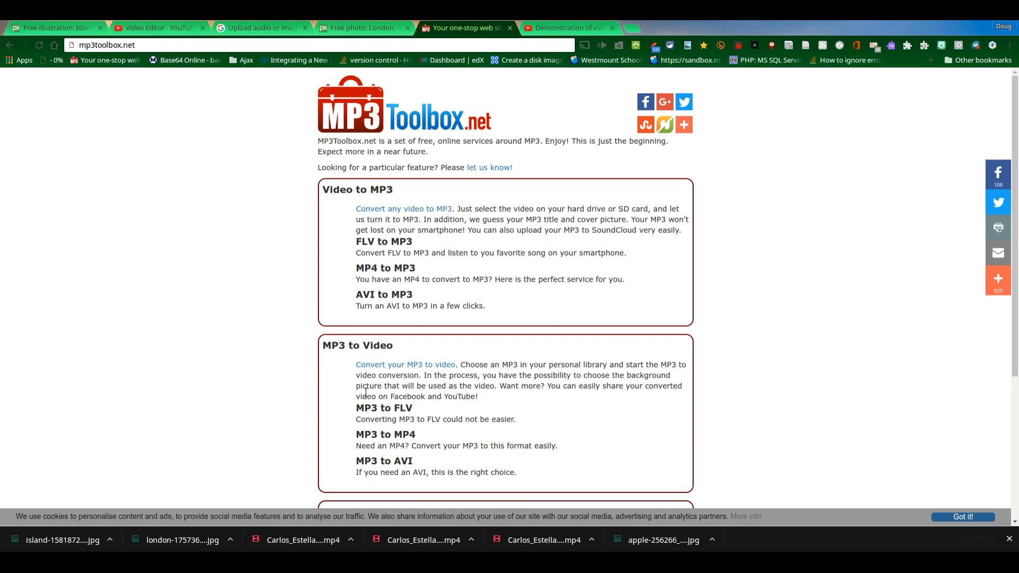
{"action": "left_click", "coordinate": [407, 441]}
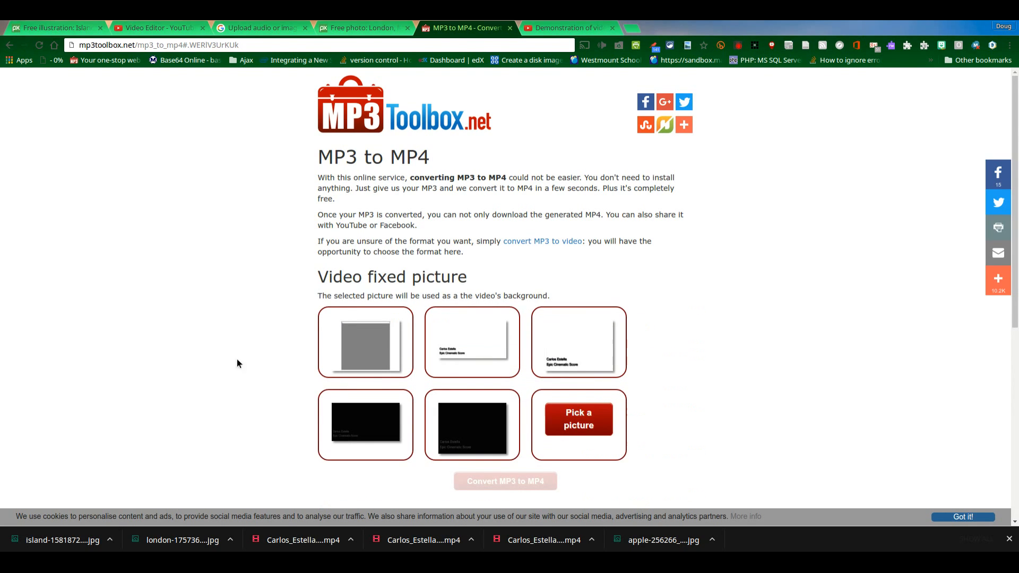
{"action": "scroll", "coordinate": [241, 352], "scroll_direction": "down", "scroll_amount": 2}
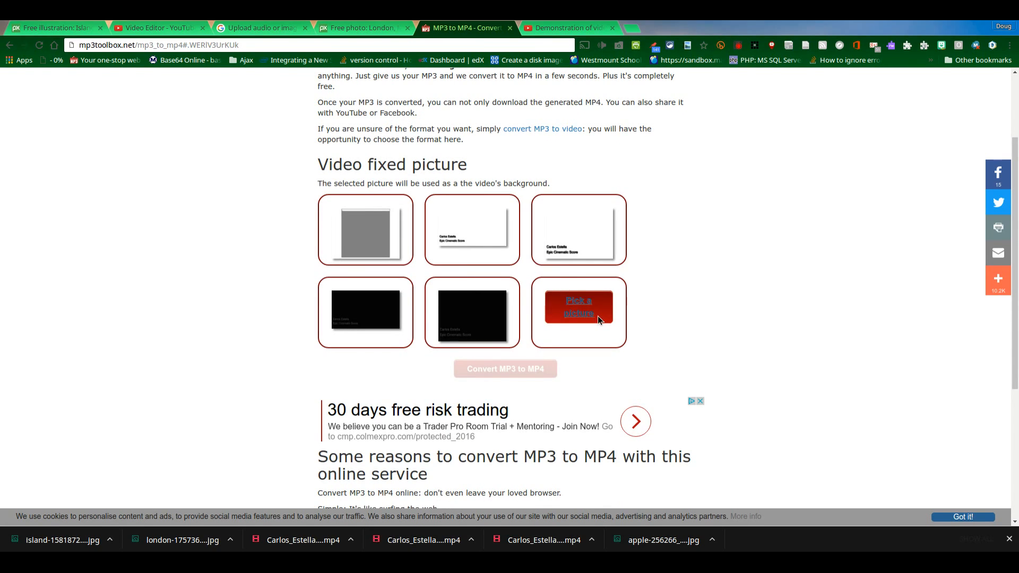
{"action": "left_click", "coordinate": [581, 237]}
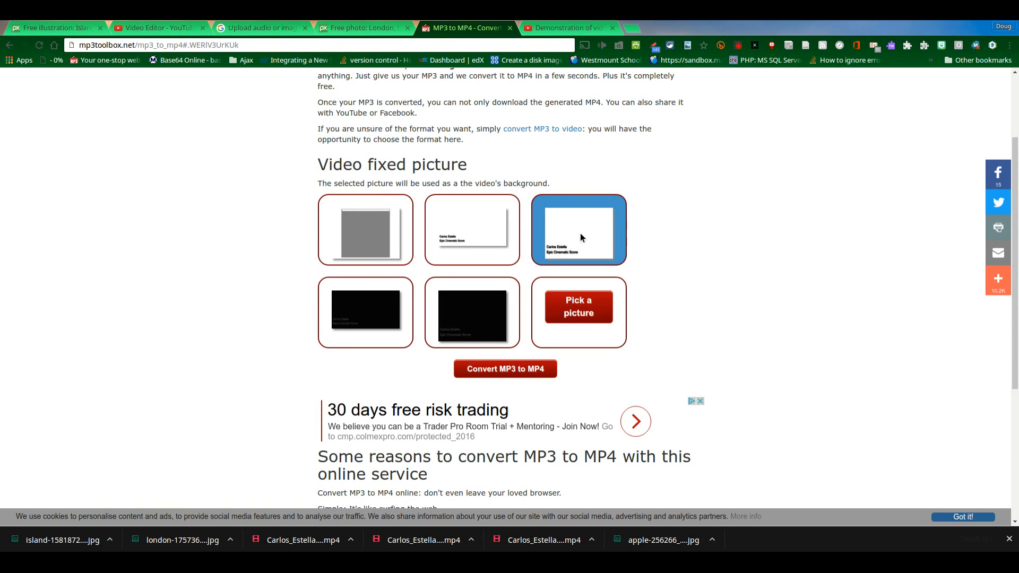
{"action": "left_click", "coordinate": [500, 374]}
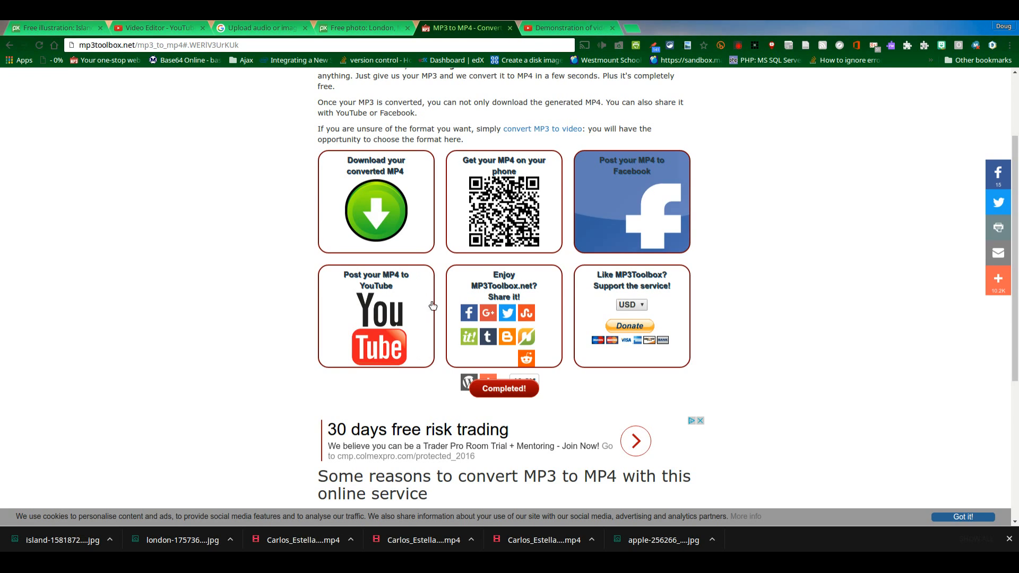
Step: Switch to the YouTube video "Demonstration of video editing for 3rd Year cohort"
{"action": "left_click", "coordinate": [572, 33]}
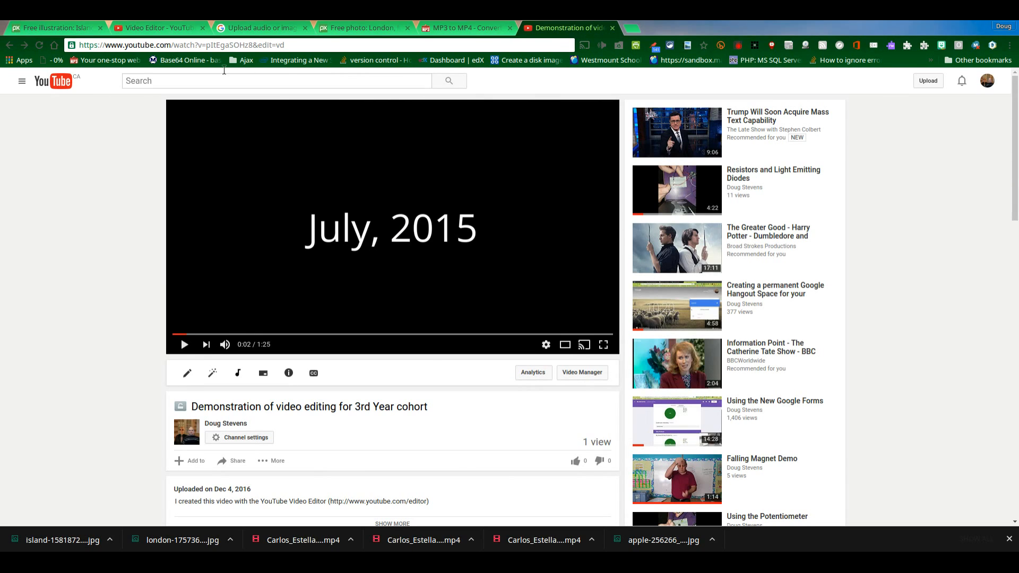
Step: Switch to the Video Editor project and place the "Epic Cinematic Score" clip on the audio track at 0:00, then pause the preview
{"action": "left_click", "coordinate": [149, 29]}
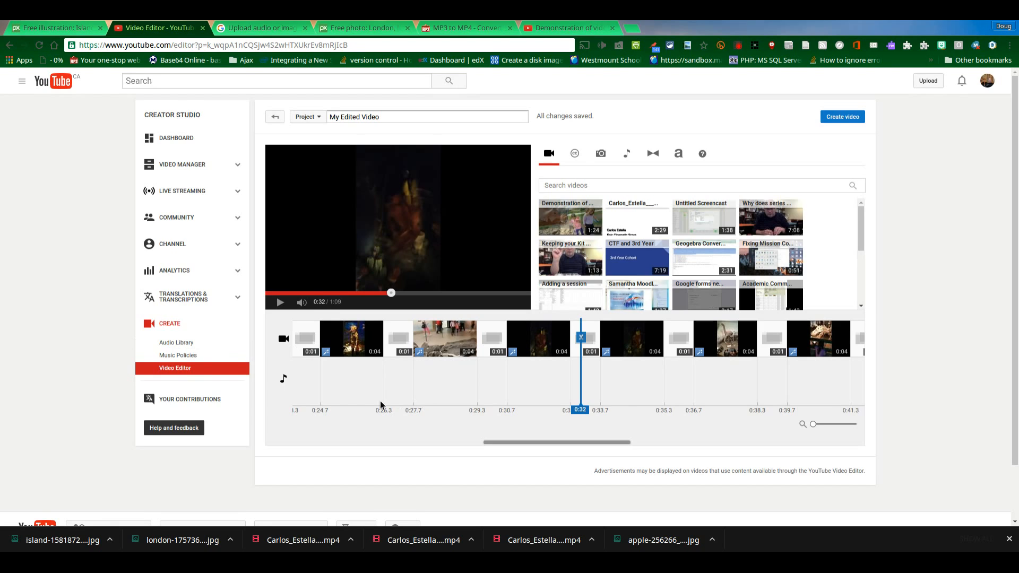
{"action": "left_click_drag", "start_coordinate": [547, 442], "coordinate": [333, 443]}
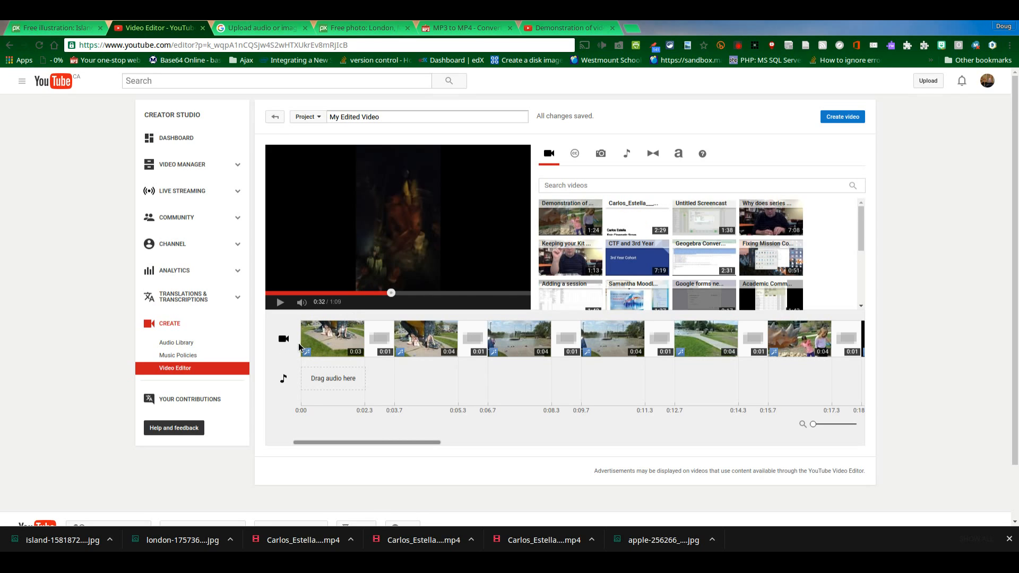
{"action": "left_click_drag", "start_coordinate": [638, 226], "coordinate": [334, 386]}
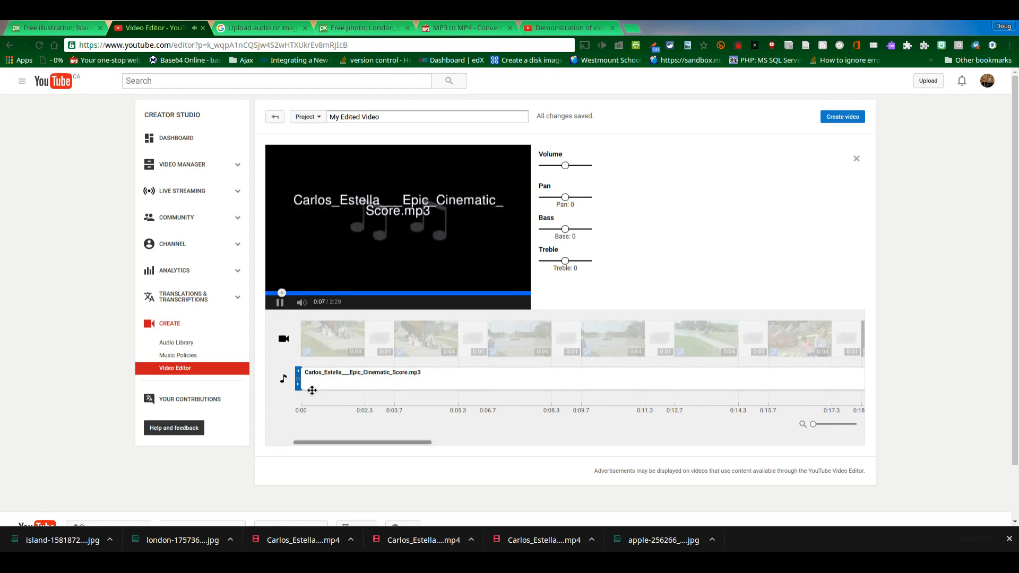
{"action": "left_click", "coordinate": [274, 374]}
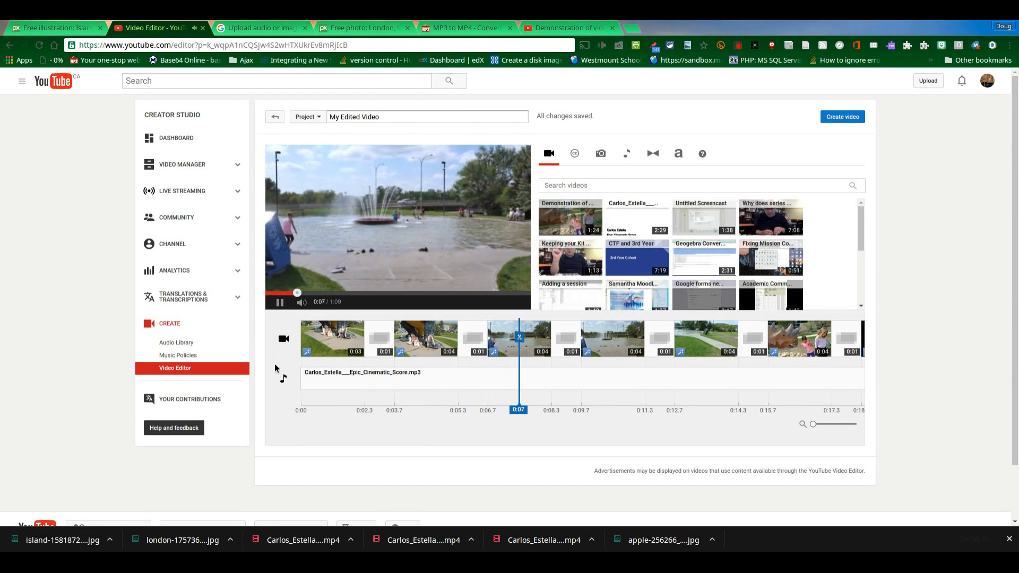
{"action": "left_click", "coordinate": [280, 303]}
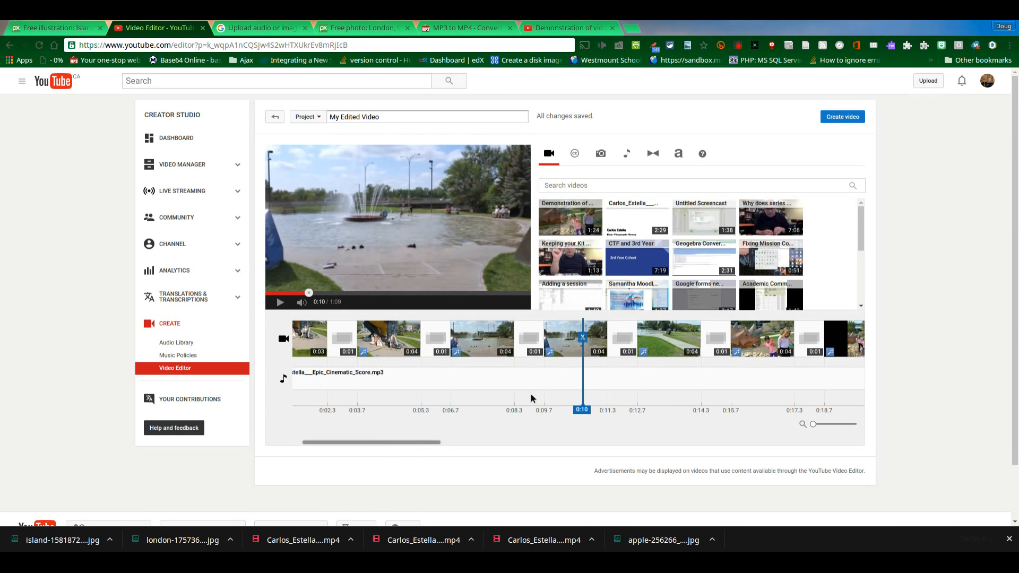
Step: Scrub the playhead back to 0:00 and on to 0:15, play a section of the slideshow with music, and return to the timeline's start
{"action": "left_click_drag", "start_coordinate": [410, 443], "coordinate": [288, 438]}
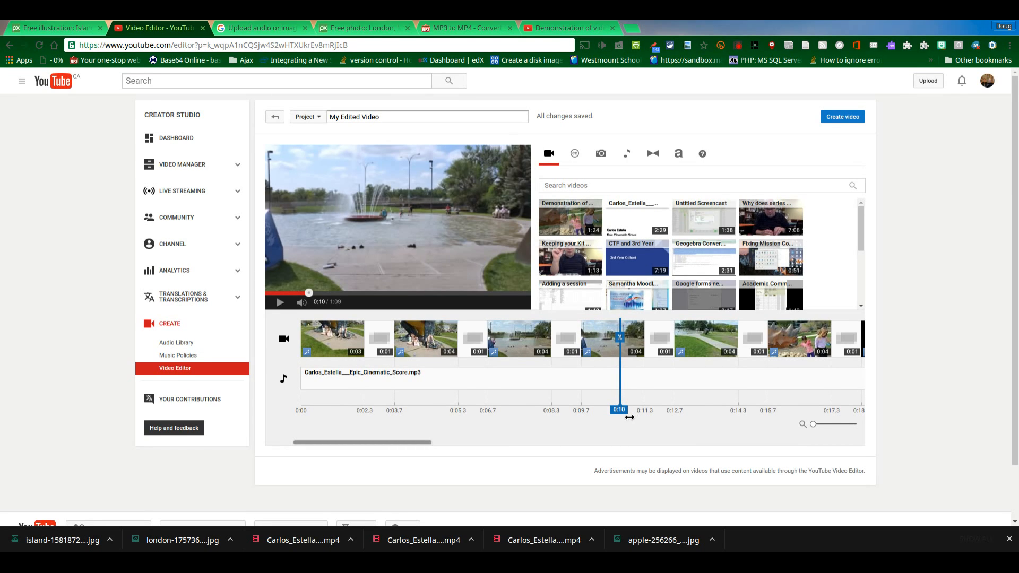
{"action": "left_click_drag", "start_coordinate": [629, 417], "coordinate": [301, 419]}
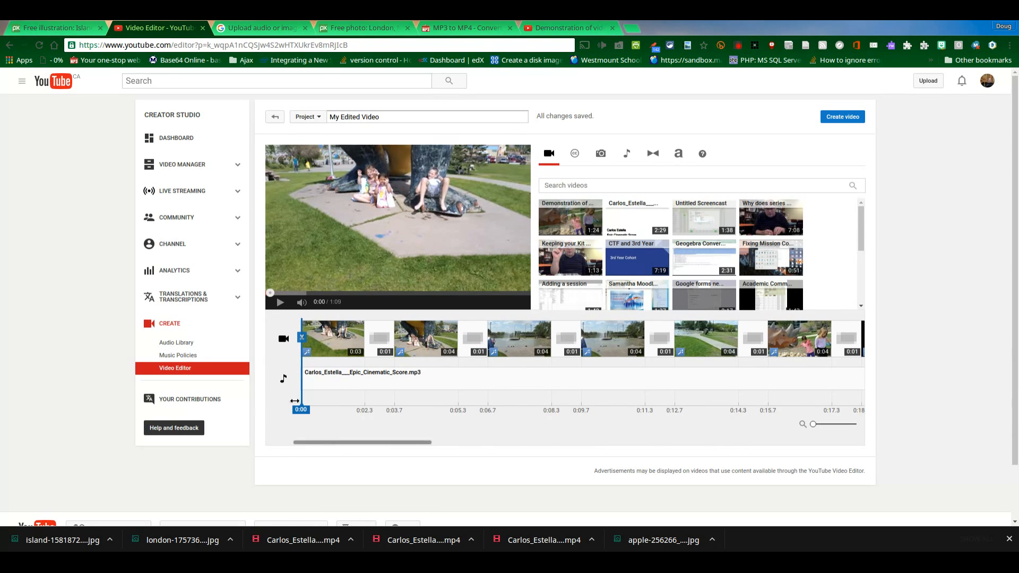
{"action": "left_click_drag", "start_coordinate": [309, 416], "coordinate": [755, 417]}
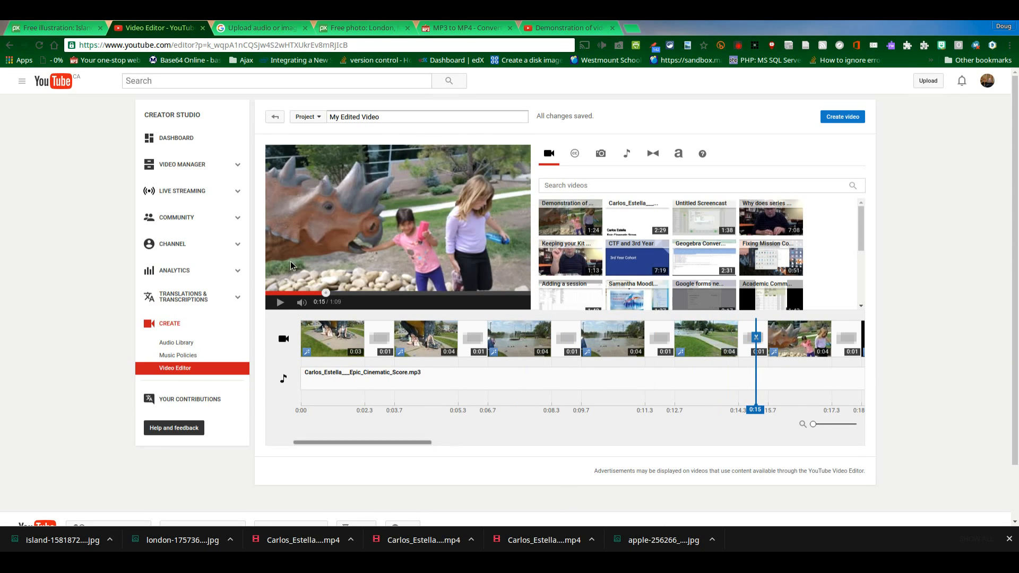
{"action": "left_click", "coordinate": [280, 303]}
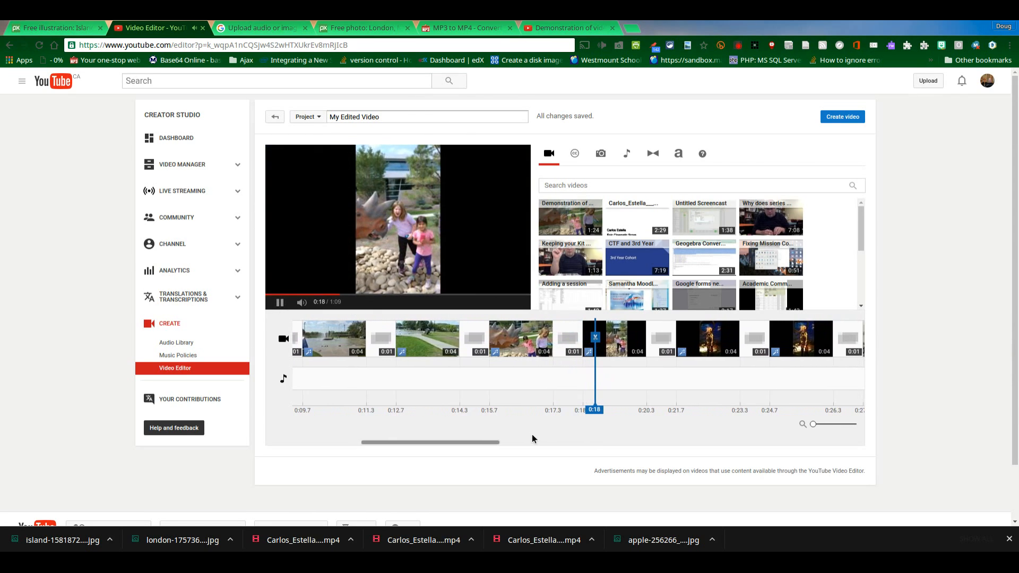
{"action": "left_click", "coordinate": [457, 414]}
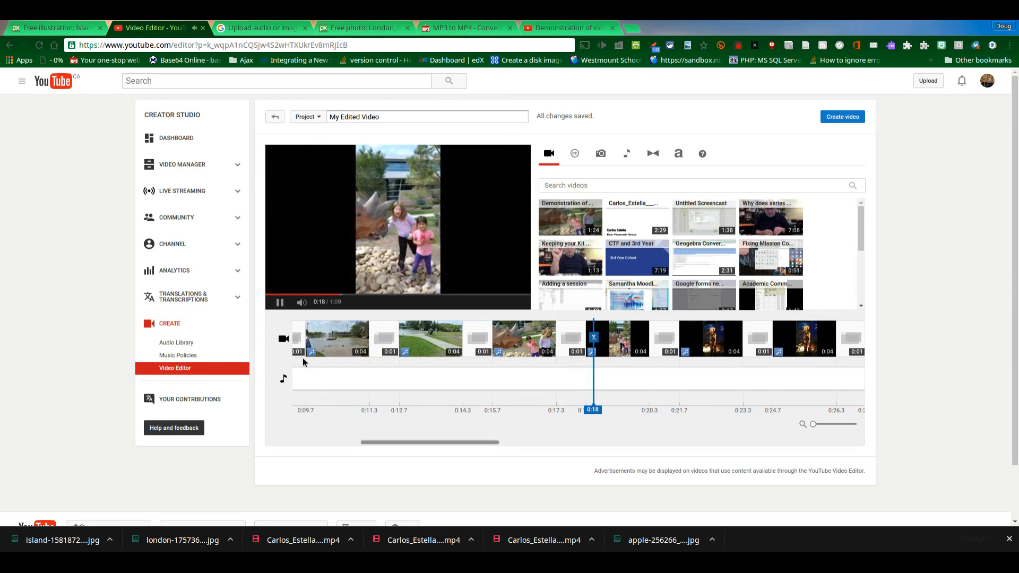
{"action": "left_click", "coordinate": [281, 303]}
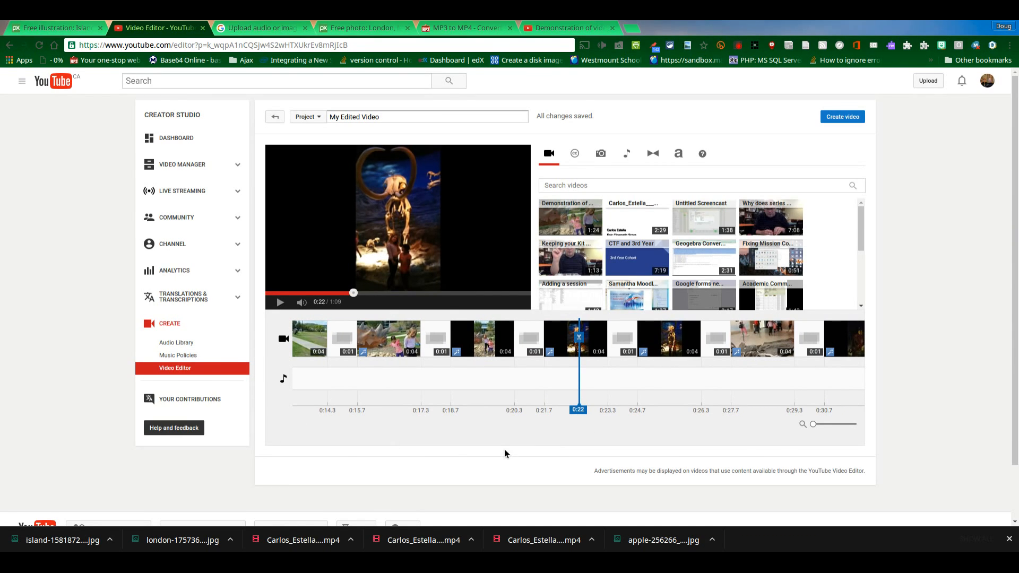
{"action": "left_click_drag", "start_coordinate": [504, 440], "coordinate": [364, 447]}
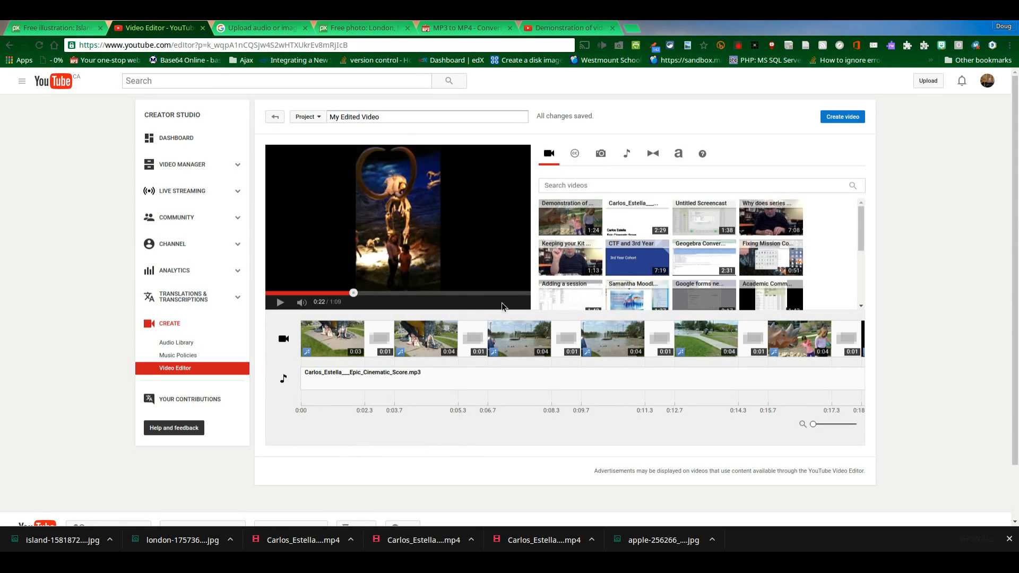
Step: Insert a Zoom title before the first photo with the text "In 2015...", close its settings and pause the preview
{"action": "left_click", "coordinate": [681, 158]}
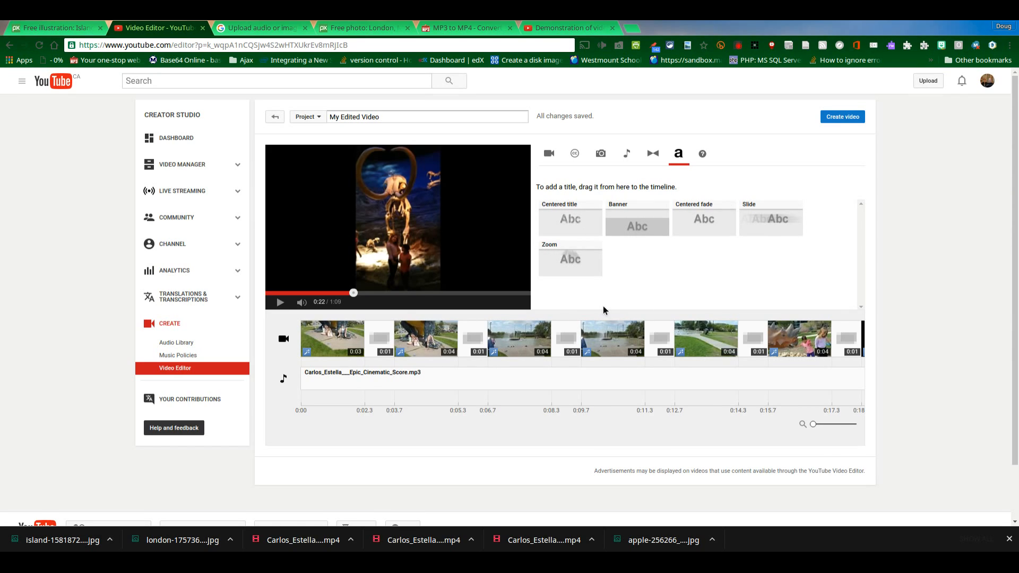
{"action": "left_click_drag", "start_coordinate": [592, 273], "coordinate": [315, 357]}
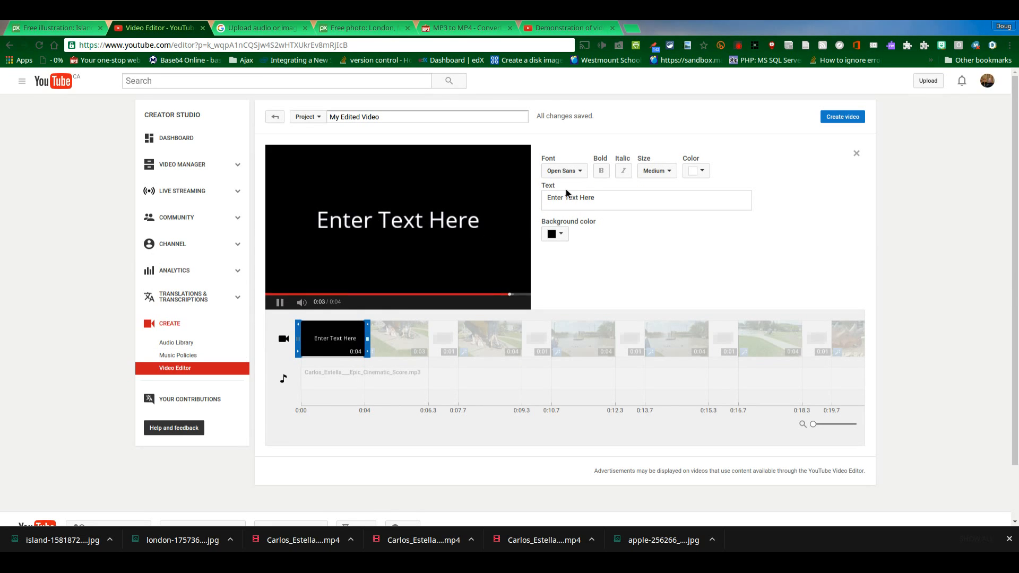
{"action": "left_click_drag", "start_coordinate": [599, 202], "coordinate": [495, 195]}
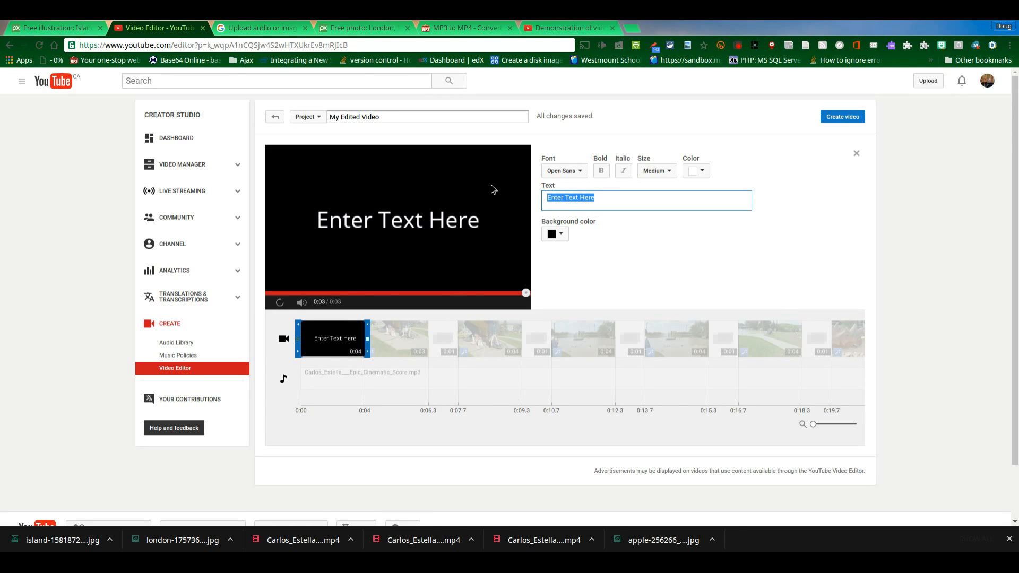
{"action": "type", "text": "In 2015..."}
{"action": "left_click", "coordinate": [272, 362]}
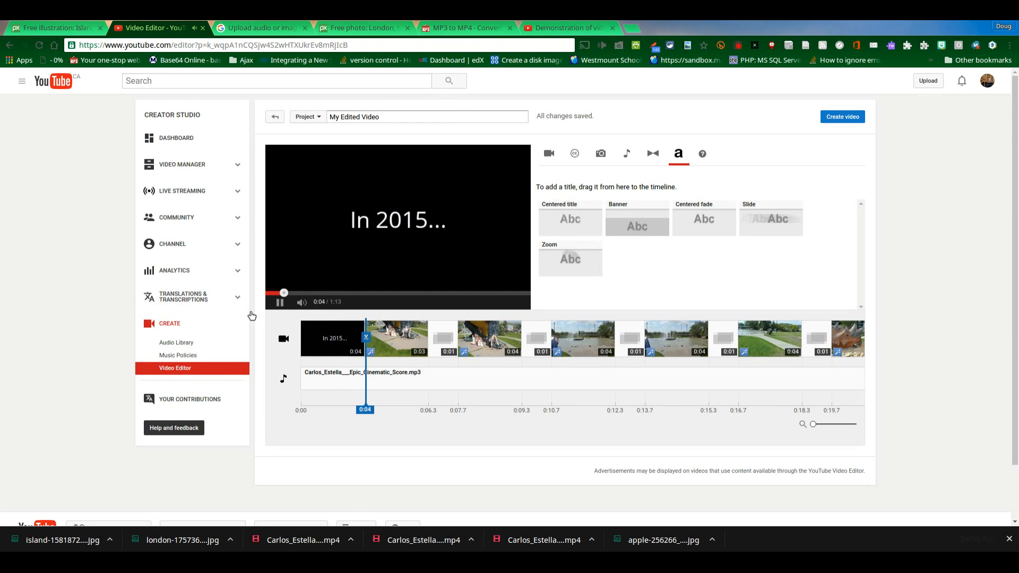
{"action": "left_click", "coordinate": [280, 303]}
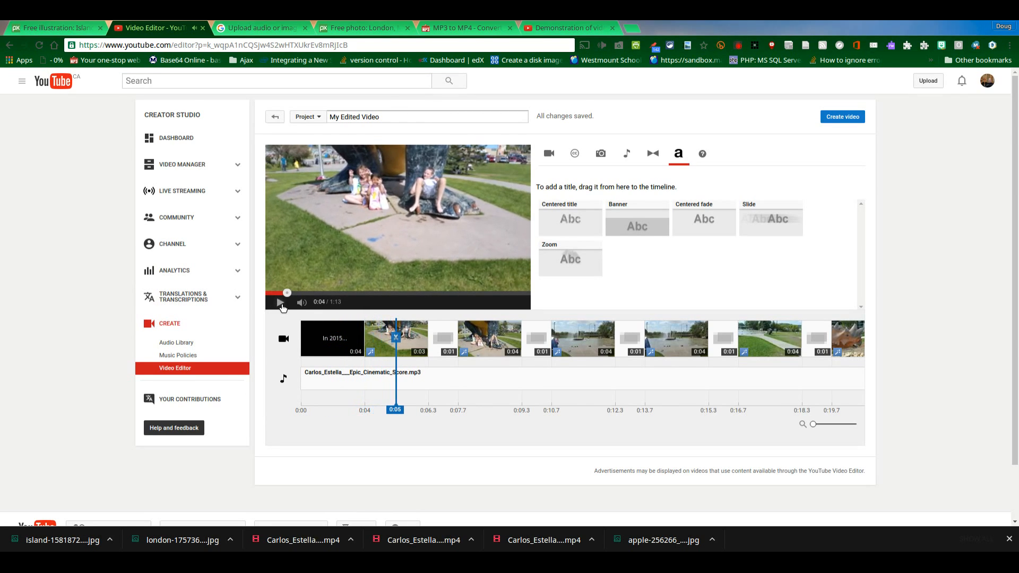
Step: Add a Crossblur transition between the "In 2015..." title and the first photo, and pause the preview
{"action": "left_click", "coordinate": [652, 154]}
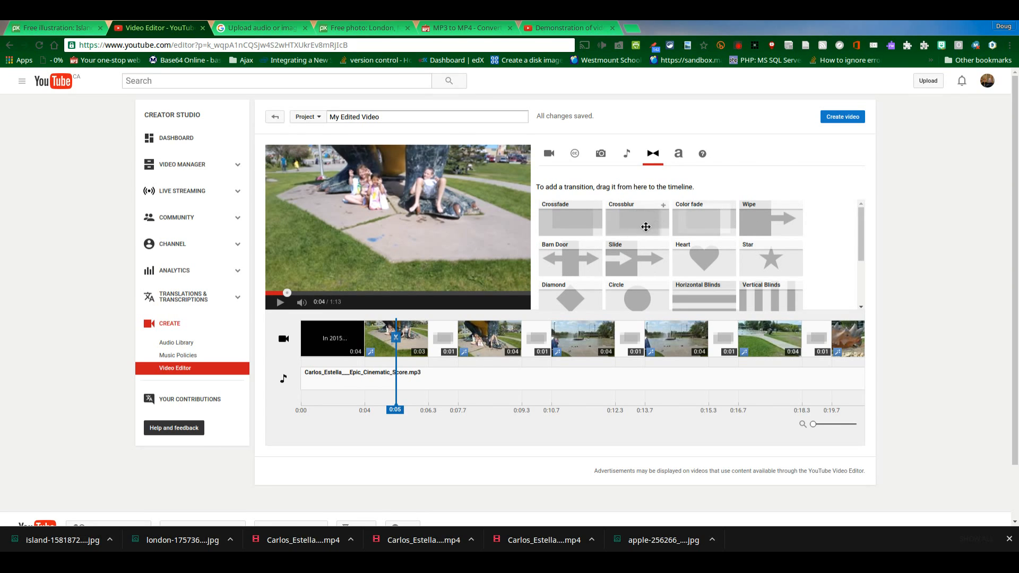
{"action": "left_click_drag", "start_coordinate": [645, 226], "coordinate": [376, 347]}
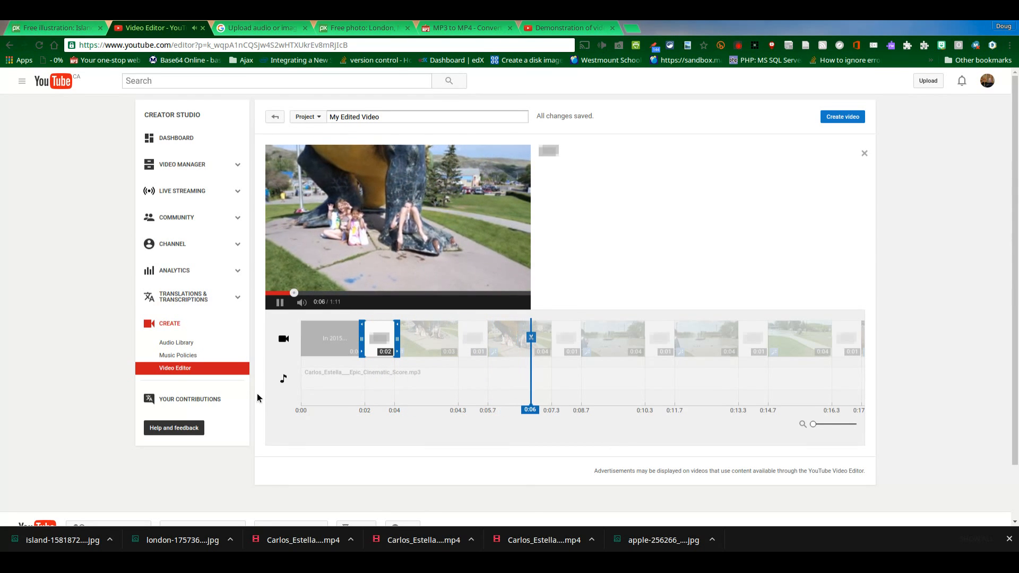
{"action": "left_click", "coordinate": [281, 304]}
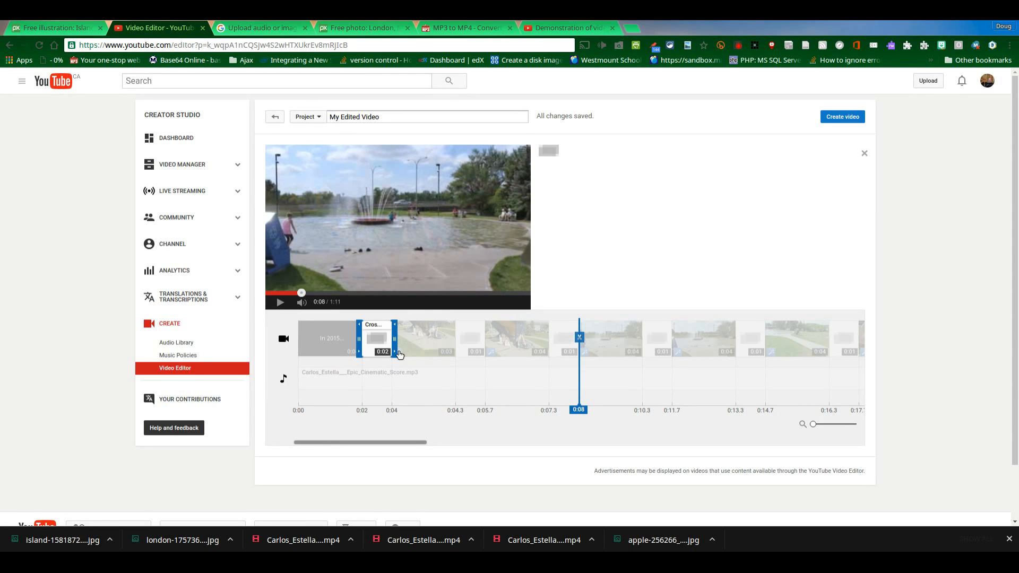
Step: Lengthen the Crossblur transition slightly and extend the "In 2015..." title to about 6 seconds
{"action": "left_click_drag", "start_coordinate": [400, 348], "coordinate": [418, 348]}
{"action": "left_click", "coordinate": [319, 348]}
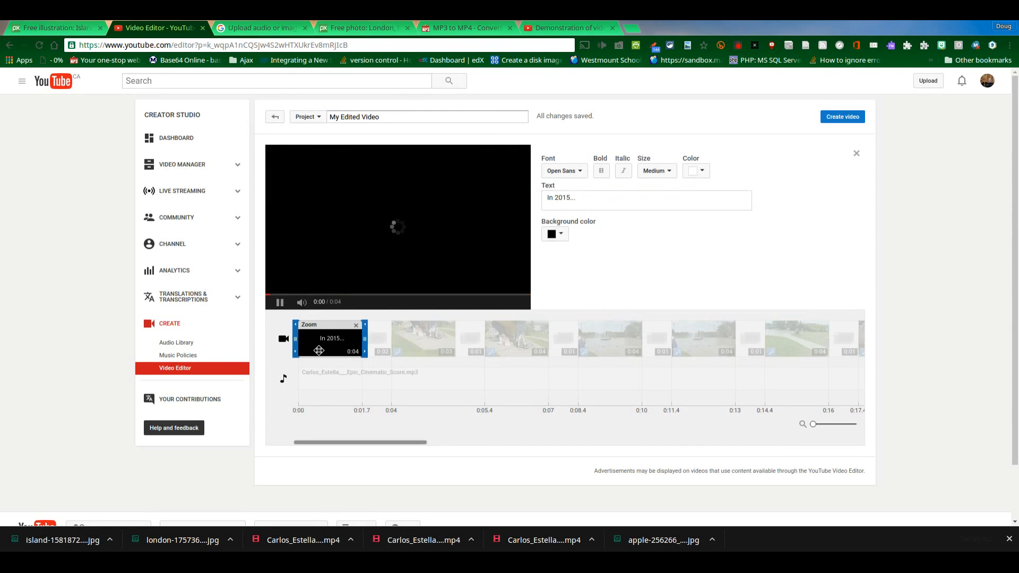
{"action": "left_click_drag", "start_coordinate": [365, 348], "coordinate": [379, 348]}
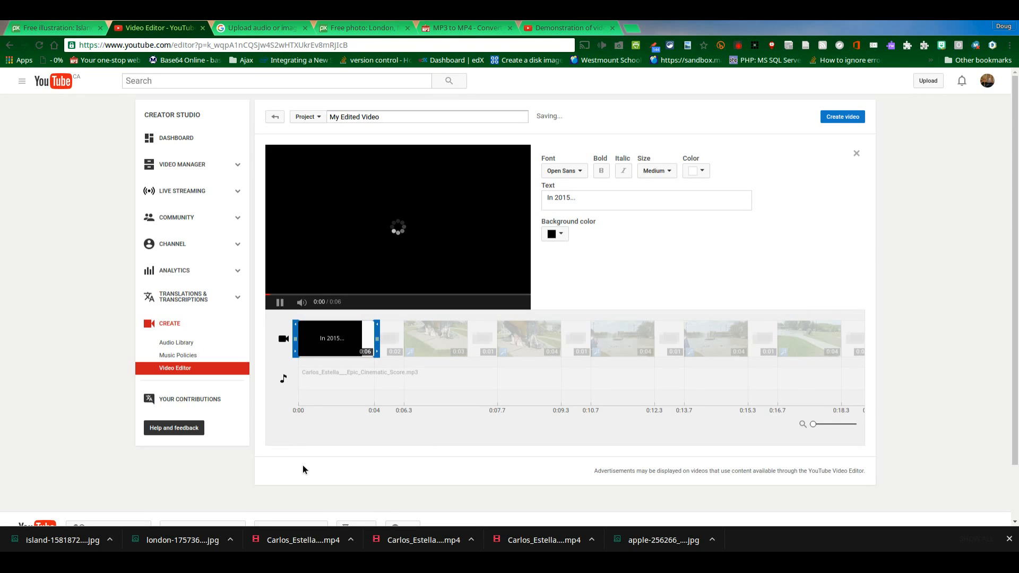